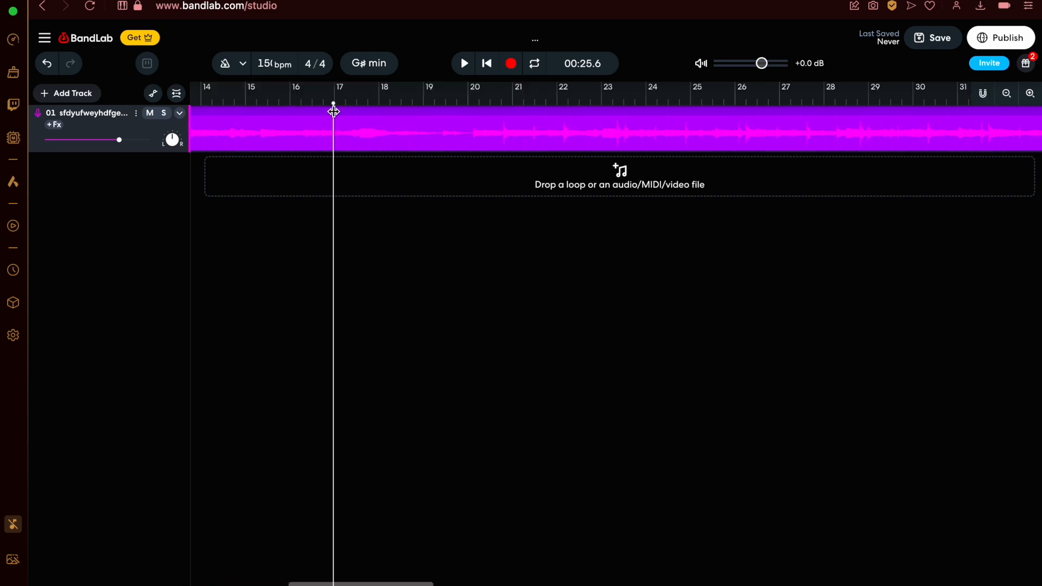
Step: Enable snap to grid and lower the track's volume slightly while playing the song from bar 17
left_click(979, 95)
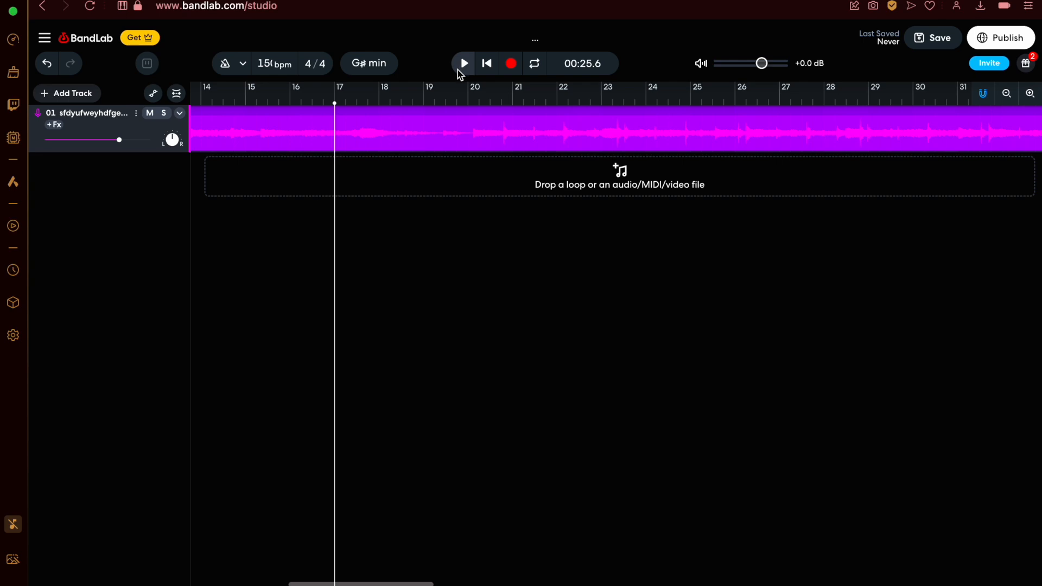
left_click_drag(118, 145, 110, 145)
left_click(464, 64)
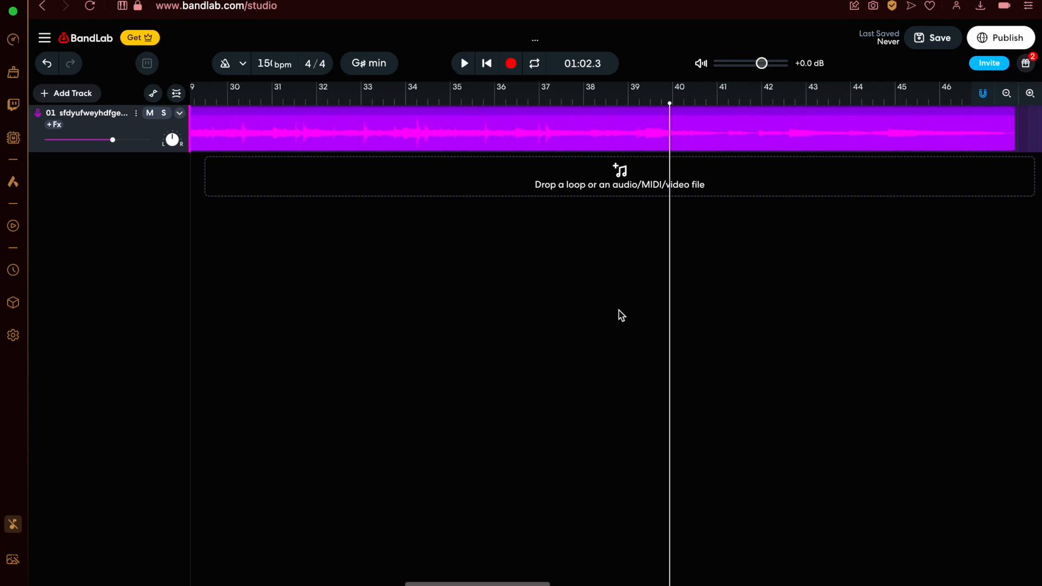
Step: Play the song from its beginning and pause it at 00:09.8
scroll(619, 310, "left", 20)
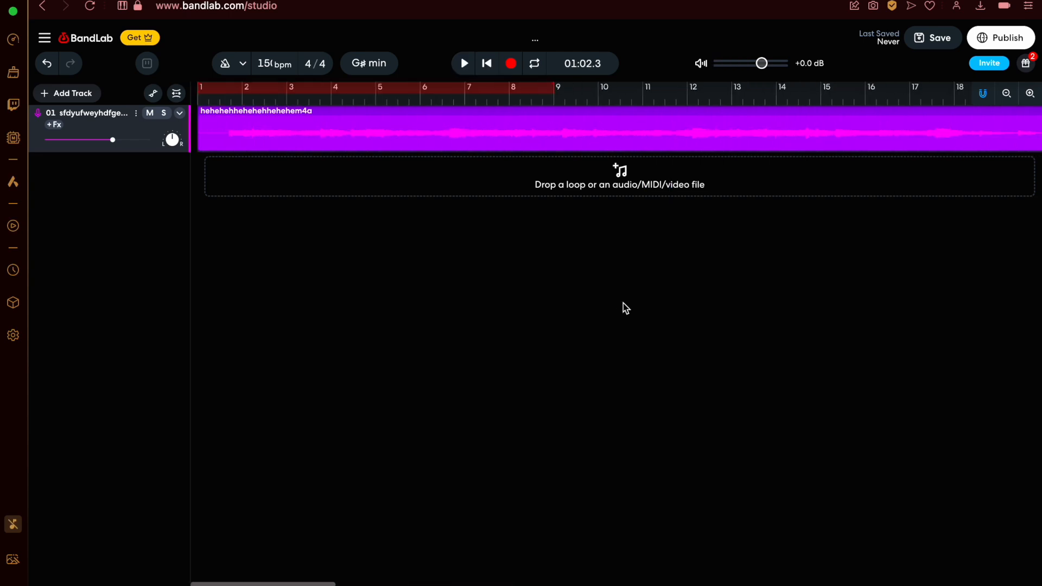
scroll(405, 402, "right", 5)
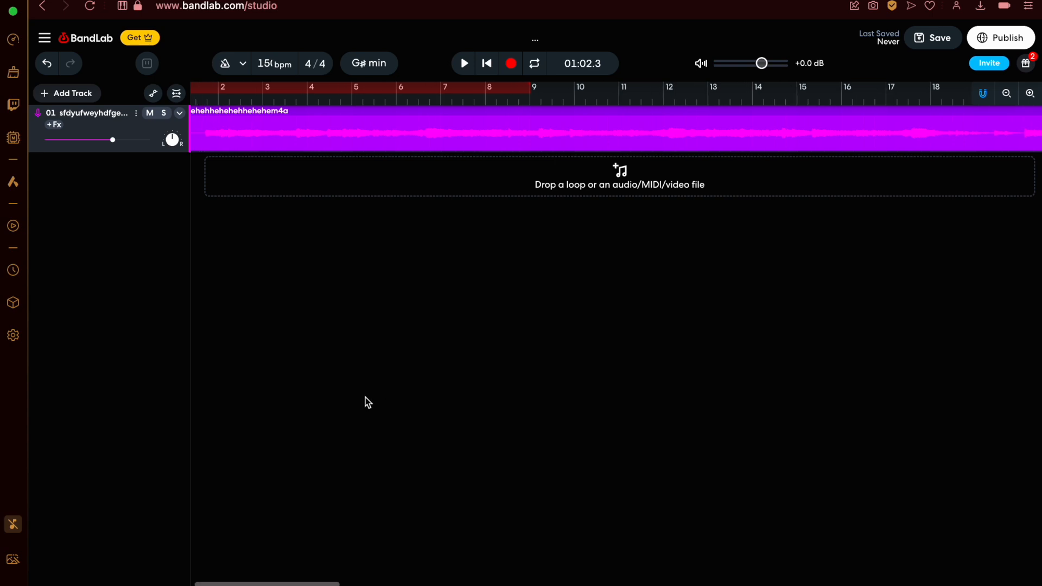
scroll(365, 397, "left", 2)
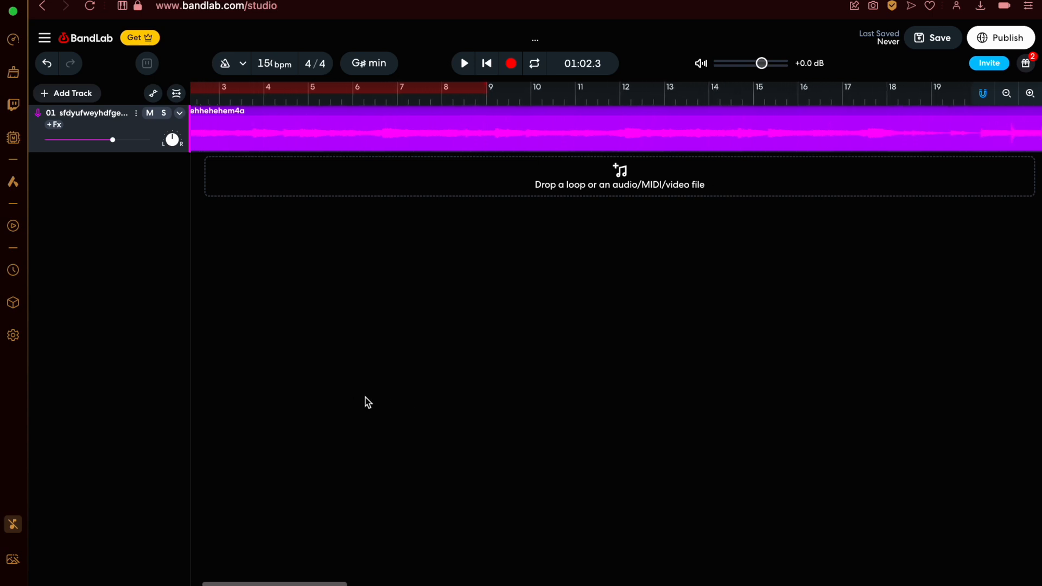
key("Return")
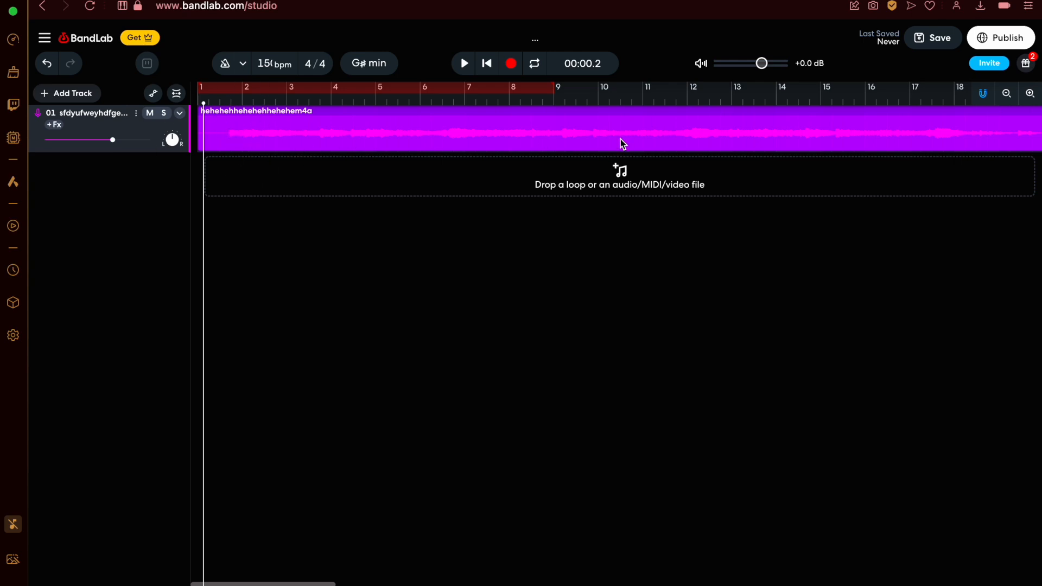
left_click(465, 64)
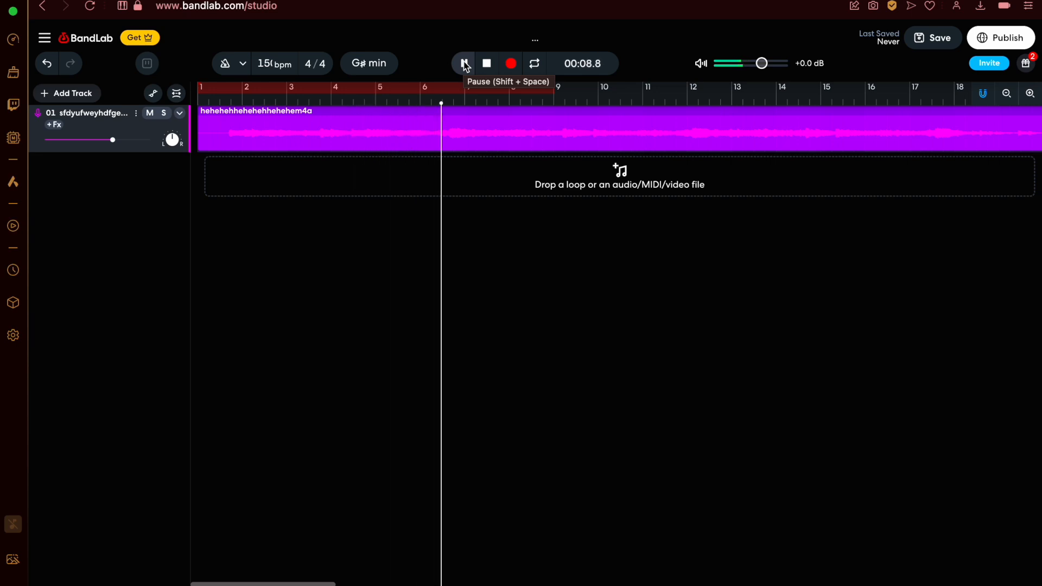
left_click(465, 63)
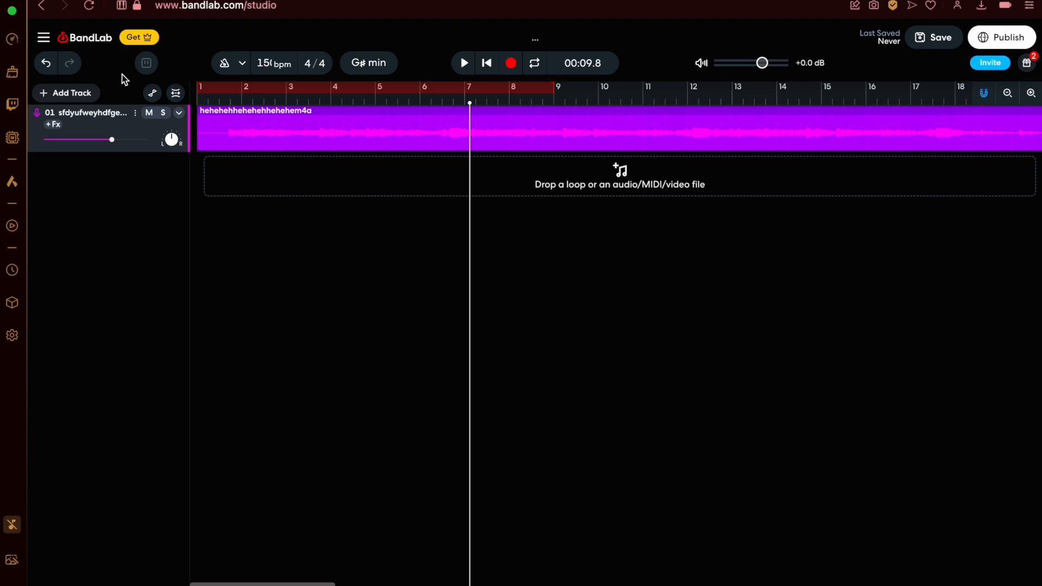
Step: Listen to the passage from about bar 10 up to the transition and pause at 00:18.4
scroll(314, 240, "right", 5)
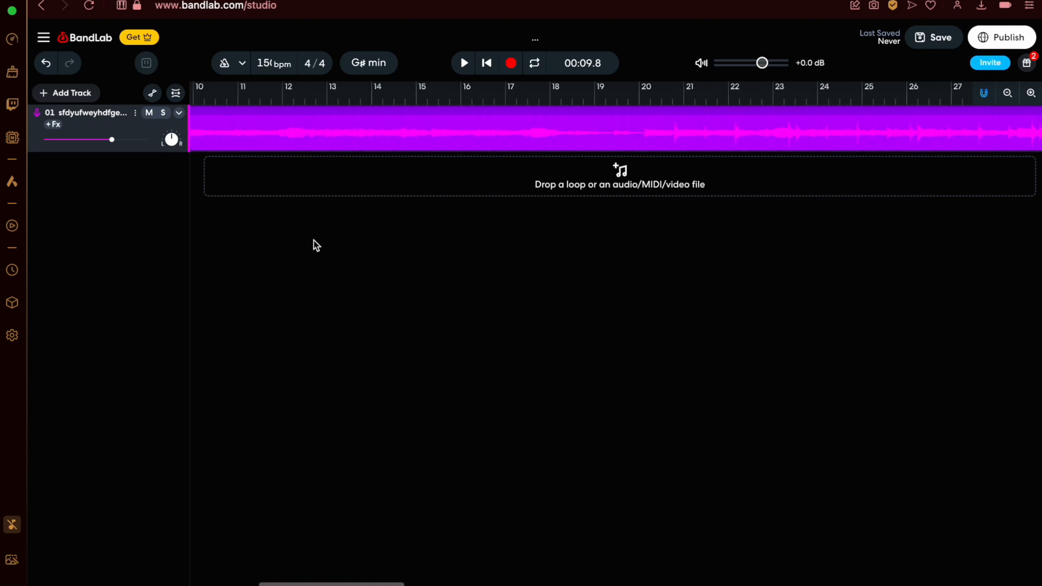
scroll(313, 241, "left", 3)
left_click(431, 100)
left_click(472, 67)
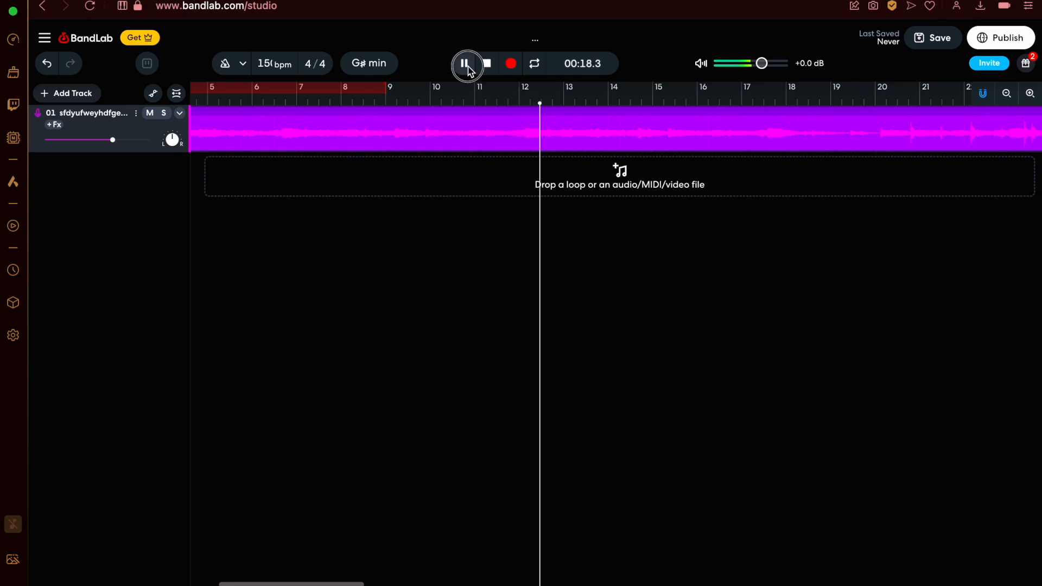
left_click(468, 68)
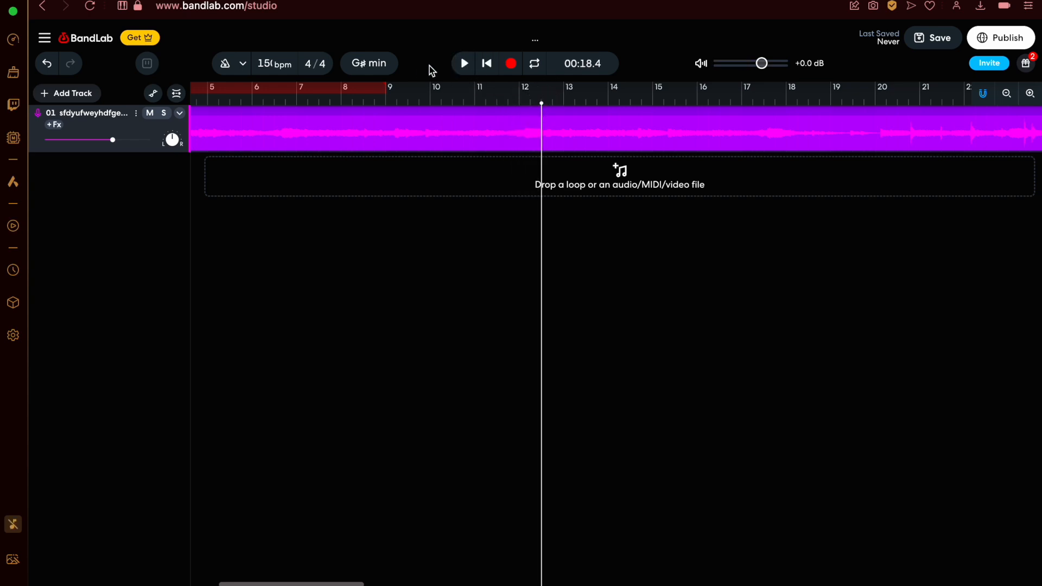
Step: Replay the transition in short bursts and place the playhead at 00:18.8
left_click(460, 65)
left_click(461, 65)
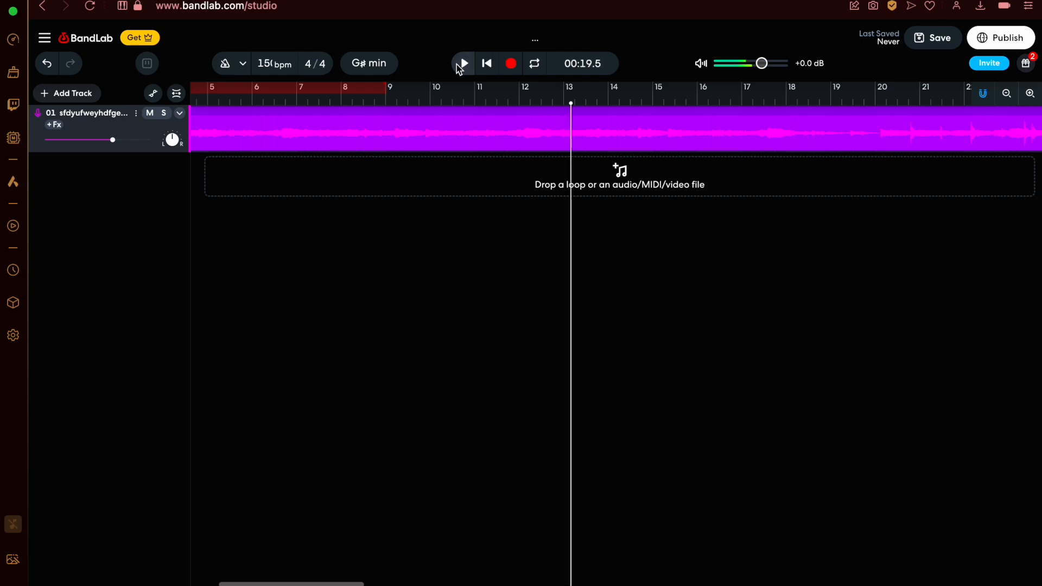
left_click(552, 103)
left_click(465, 64)
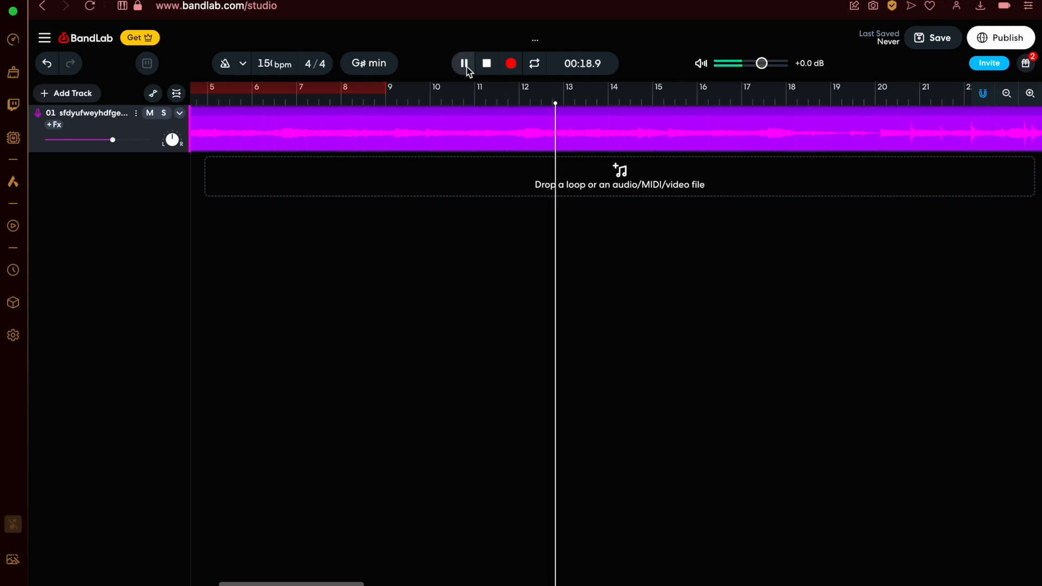
left_click(464, 65)
left_click(548, 102)
left_click(552, 102)
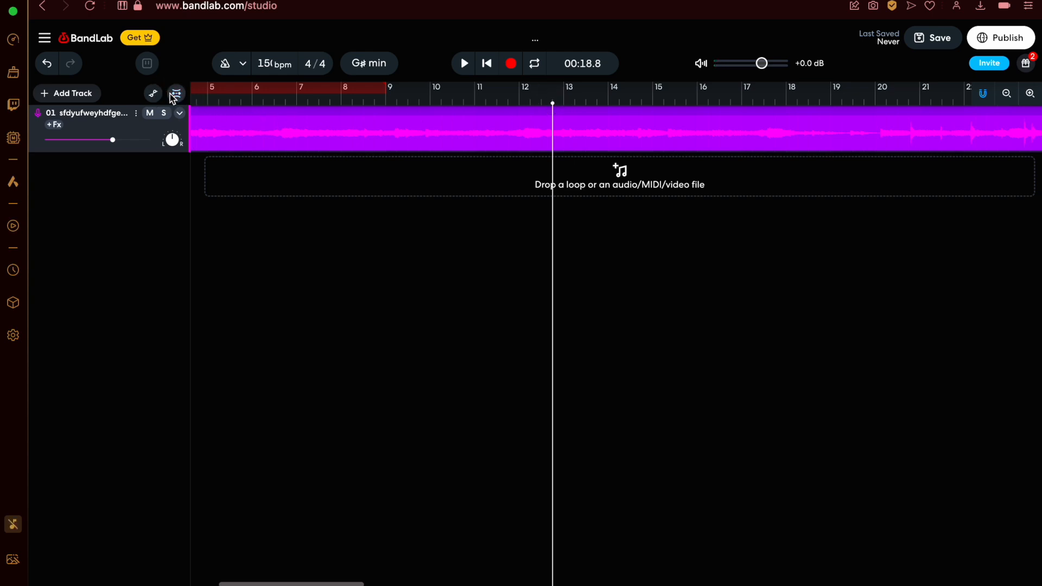
Step: Show the track's volume automation and try placing a single automation point at bar 9
left_click(155, 93)
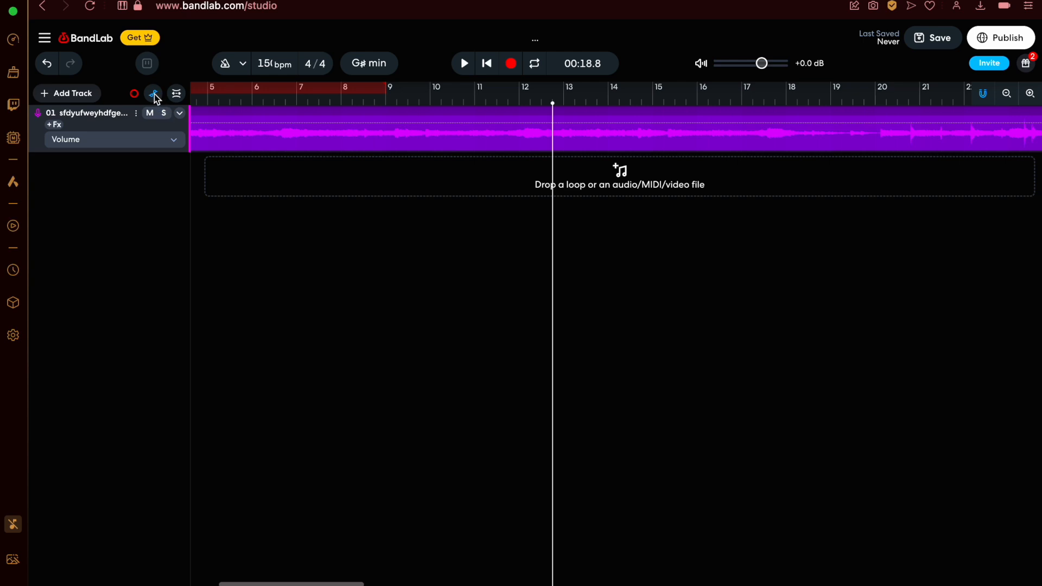
left_click_drag(262, 124, 553, 119)
left_click_drag(630, 118, 391, 128)
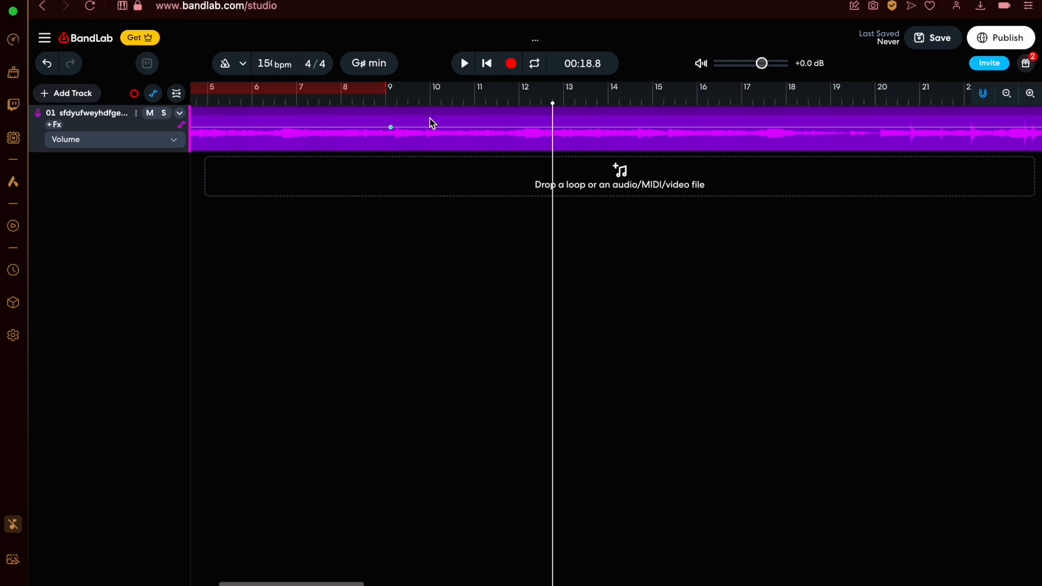
left_click_drag(387, 127, 387, 124)
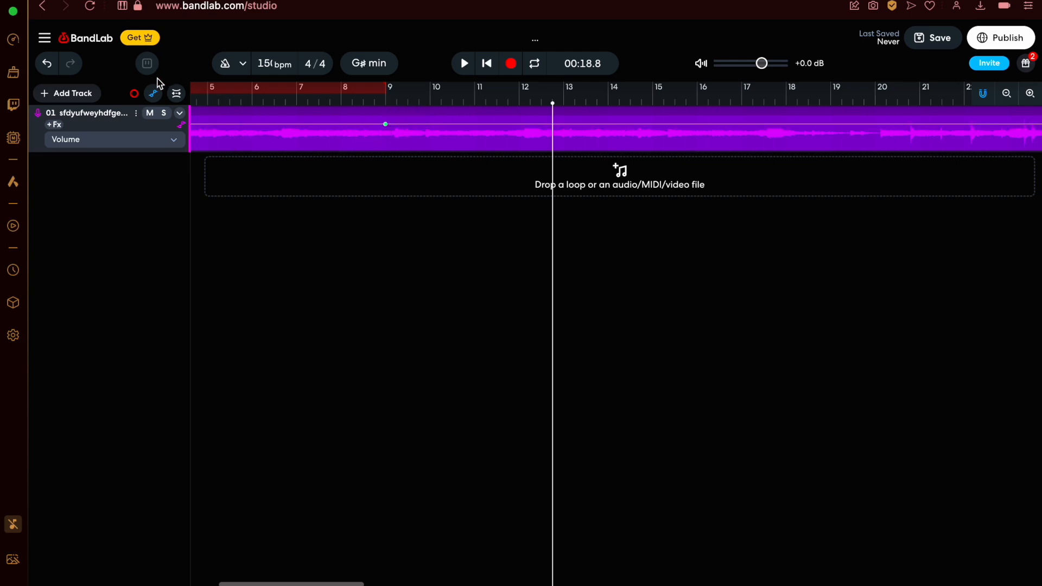
Step: Open the track's effects and raise the track volume slightly, keeping its volume automation displayed
left_click(54, 124)
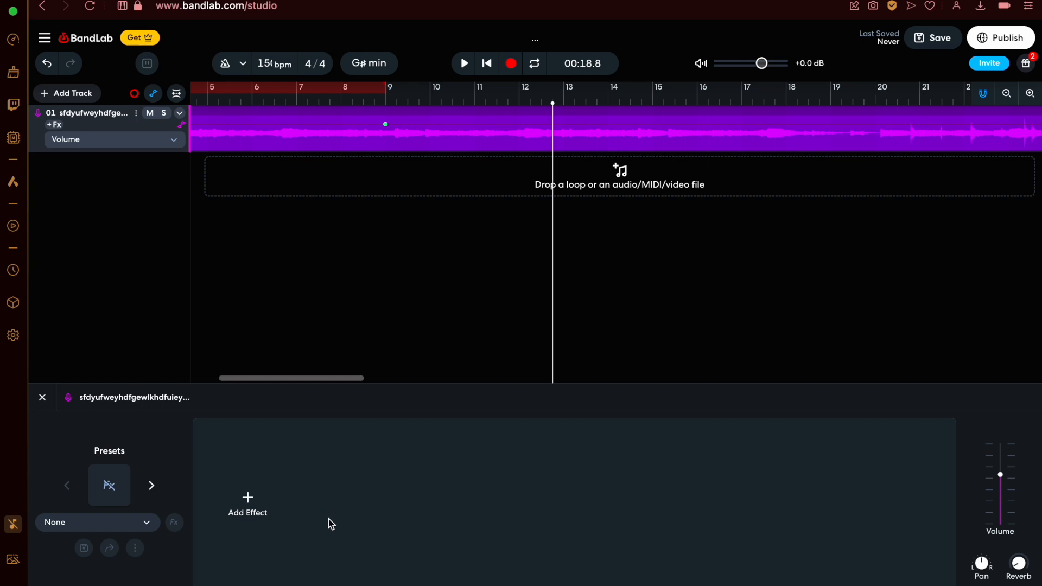
left_click(996, 483)
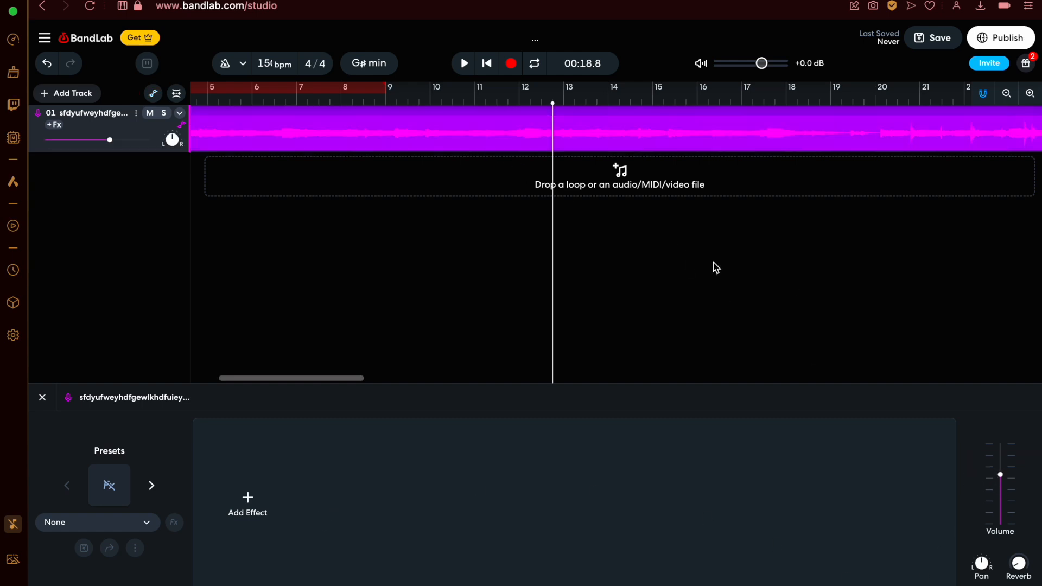
left_click(153, 93)
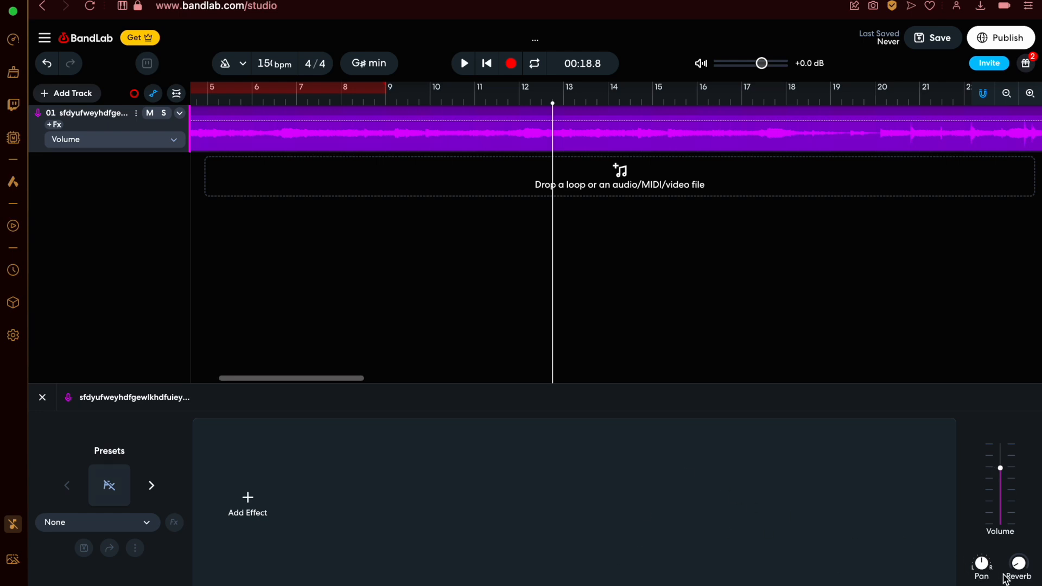
mouse_move(1018, 577)
left_mouse_down()
mouse_move(1019, 441)
mouse_move(1027, 583)
left_mouse_up()
Step: Examine the effects that can be added to the track, from the recommended ones through the utility and legacy categories
left_click(247, 512)
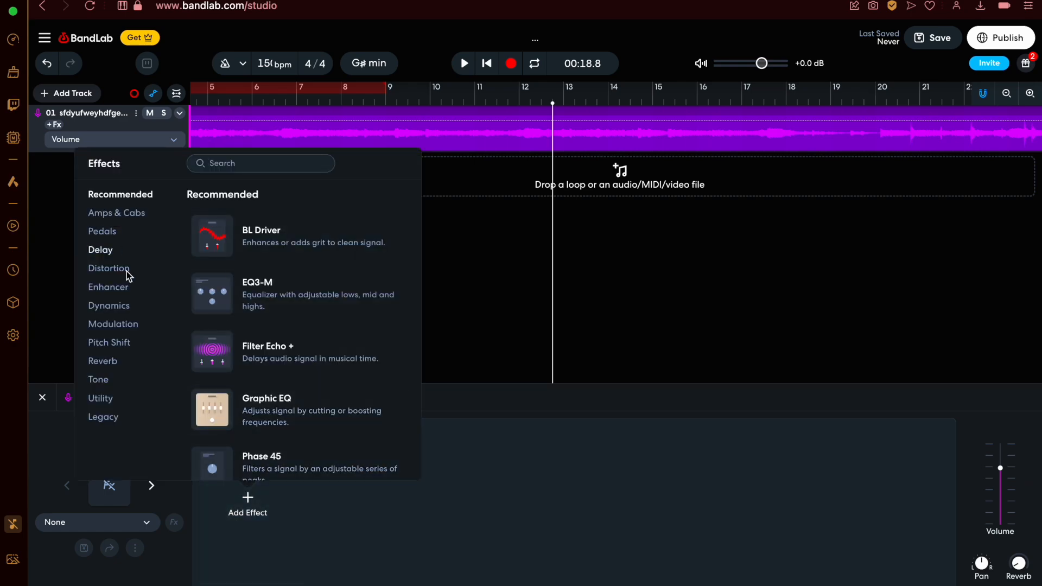
scroll(248, 389, "down", 20)
scroll(247, 394, "down", 15)
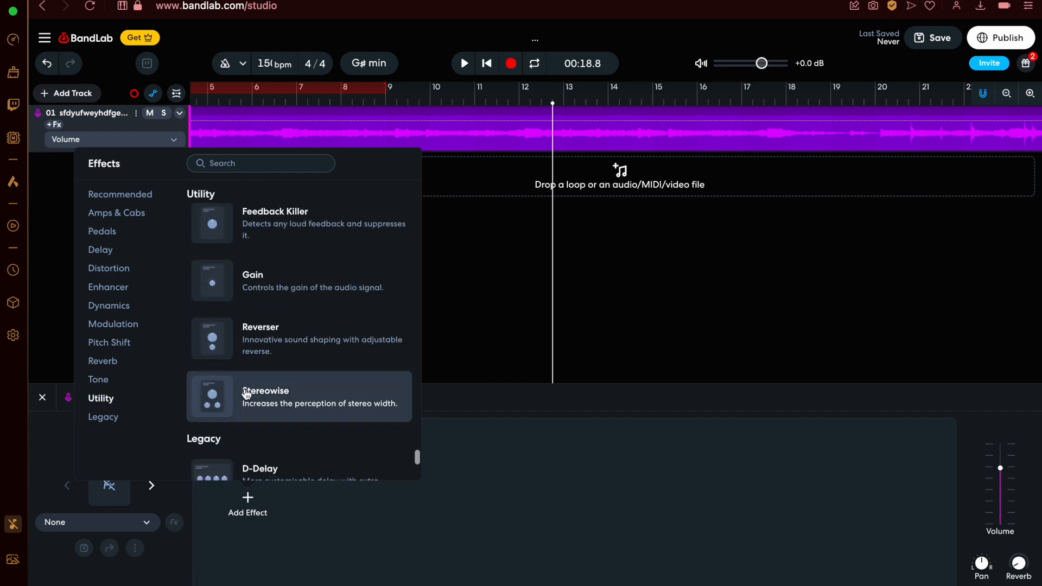
scroll(246, 393, "down", 5)
scroll(246, 393, "up", 20)
scroll(247, 393, "down", 8)
scroll(247, 393, "down", 10)
scroll(247, 393, "up", 5)
scroll(246, 393, "down", 3)
scroll(247, 394, "up", 15)
scroll(247, 393, "down", 2)
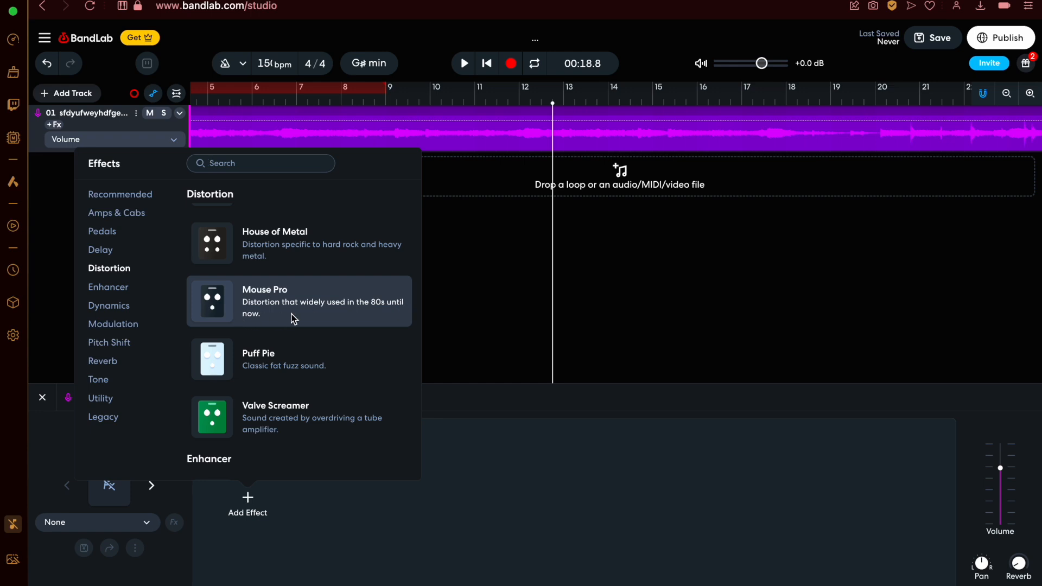
scroll(270, 281, "up", 10)
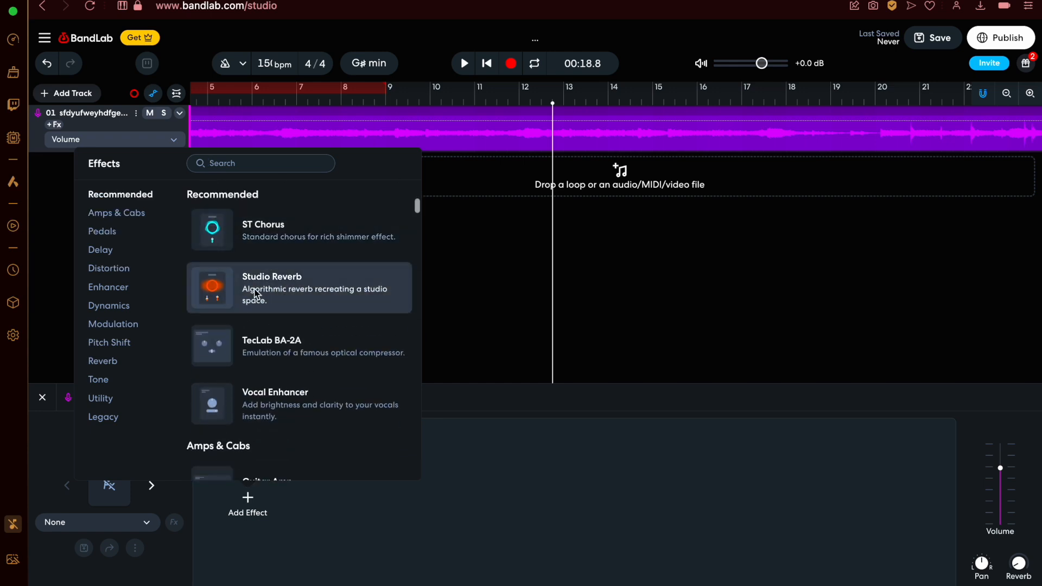
scroll(274, 400, "down", 5)
scroll(274, 400, "down", 1)
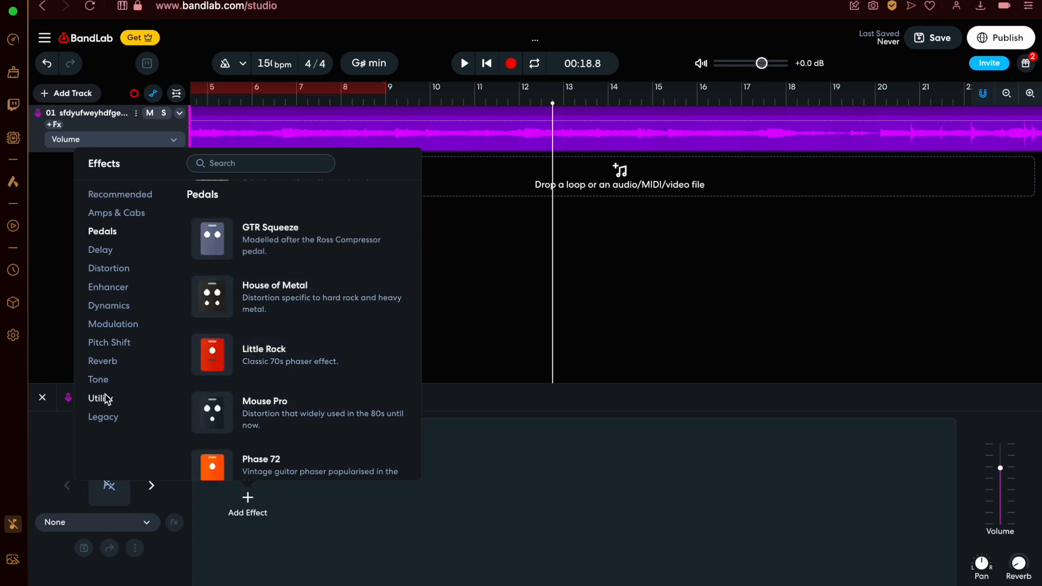
Step: Add the Studio Reverb and Univerb effects to the track and set Univerb's type to Campus Steps
left_click(100, 362)
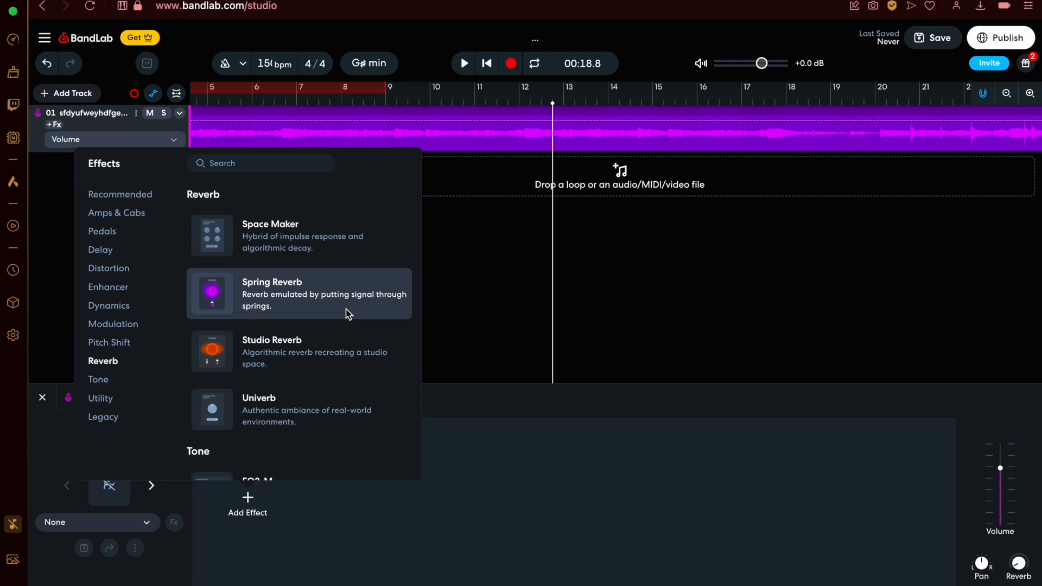
left_click(292, 359)
left_click(399, 477)
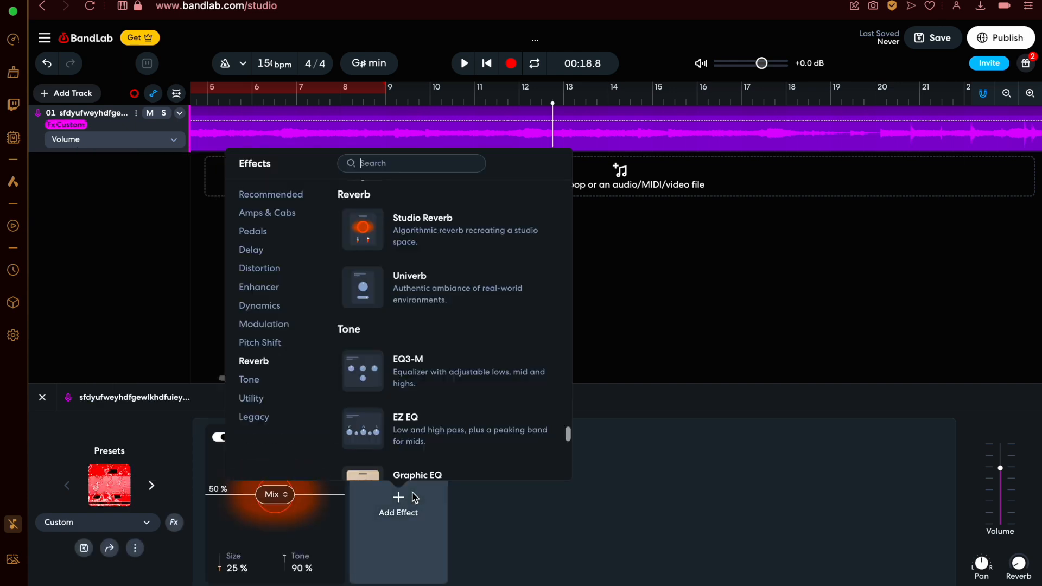
left_click(377, 298)
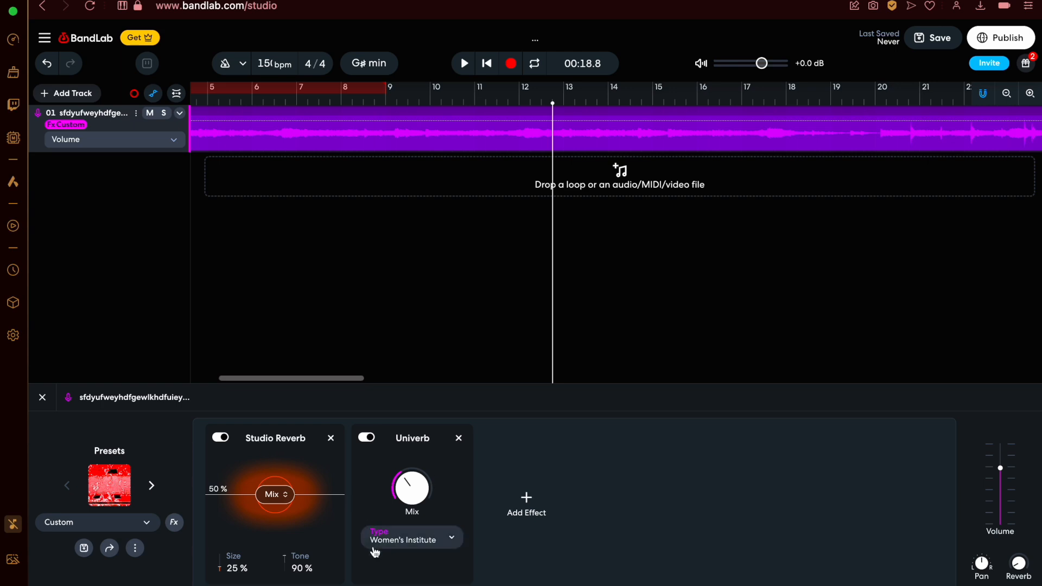
left_click(402, 538)
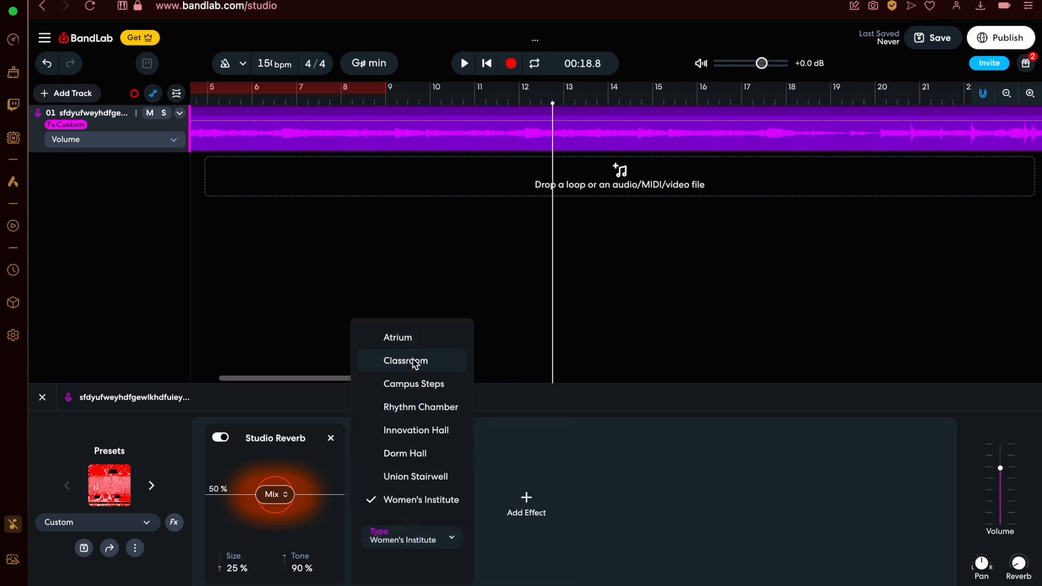
left_click(402, 384)
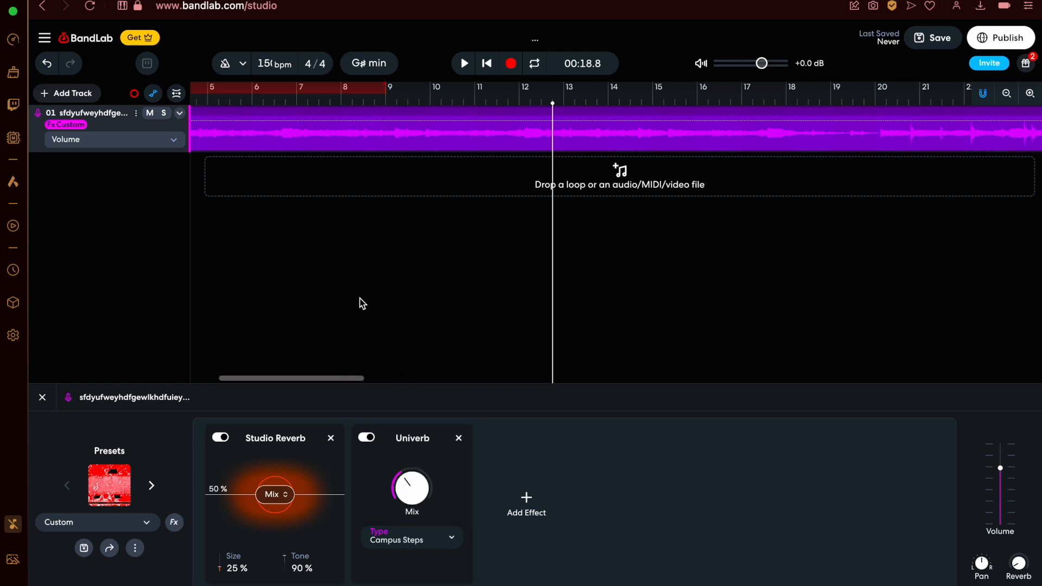
Step: Play the song from its beginning to hear it with both reverb effects
scroll(350, 253, "left", 3)
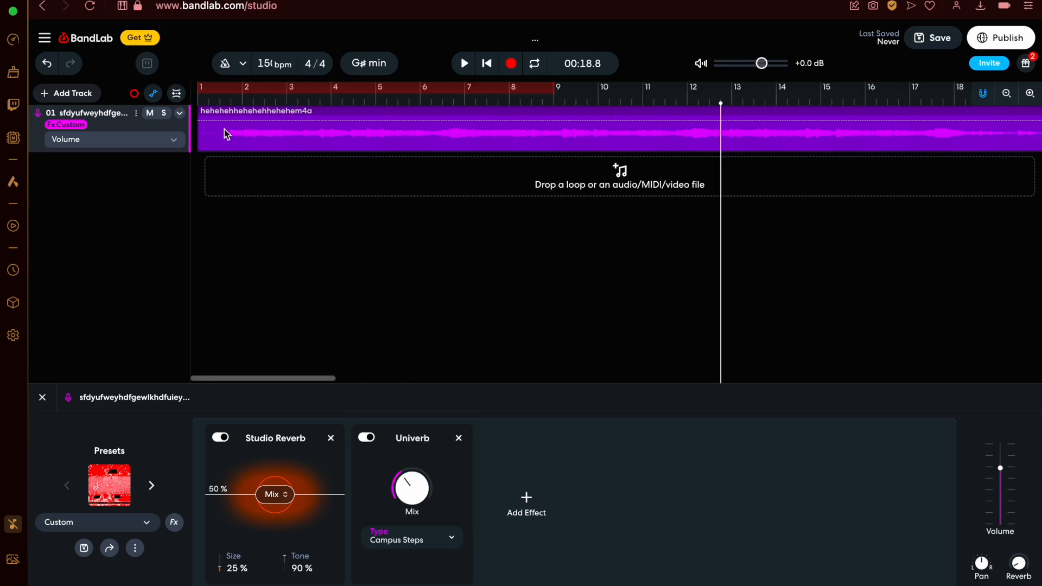
left_click(199, 100)
left_click(464, 63)
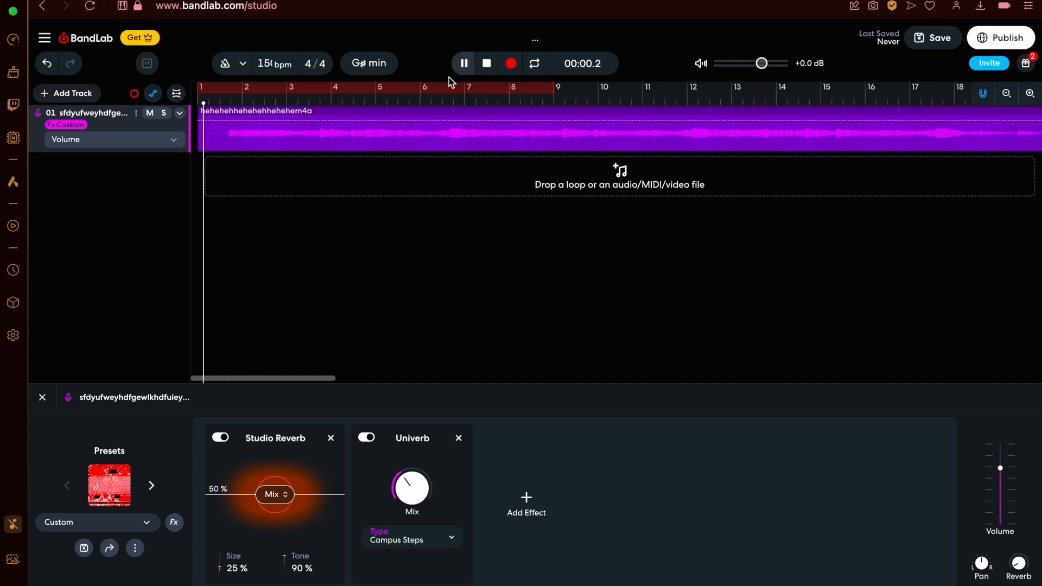
Step: Turn off Studio Reverb and lower Univerb's mix to its minimum with the playhead at 00:18.8
left_click(220, 437)
left_click_drag(422, 509, 422, 567)
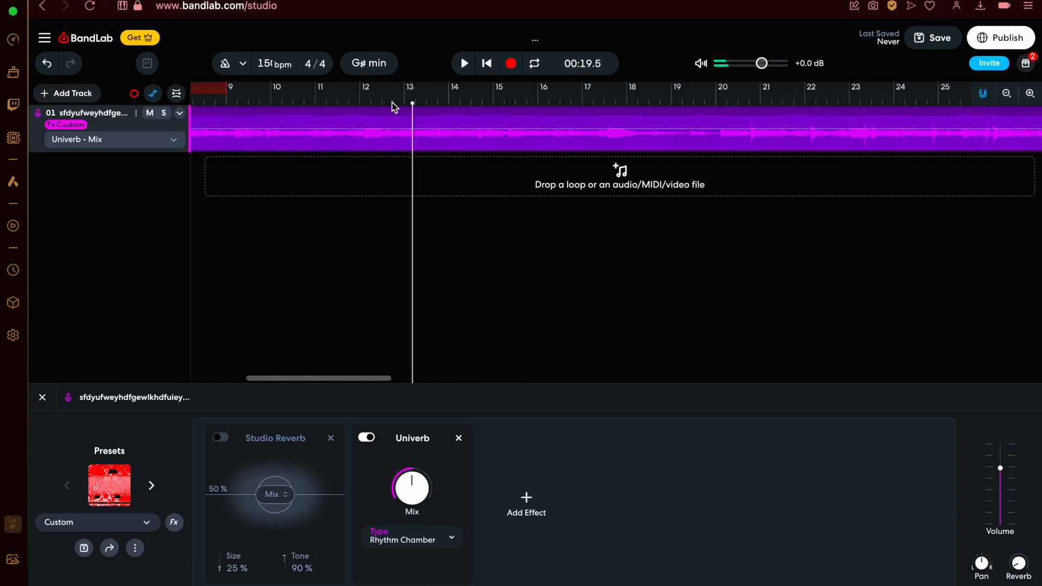
left_click(392, 101)
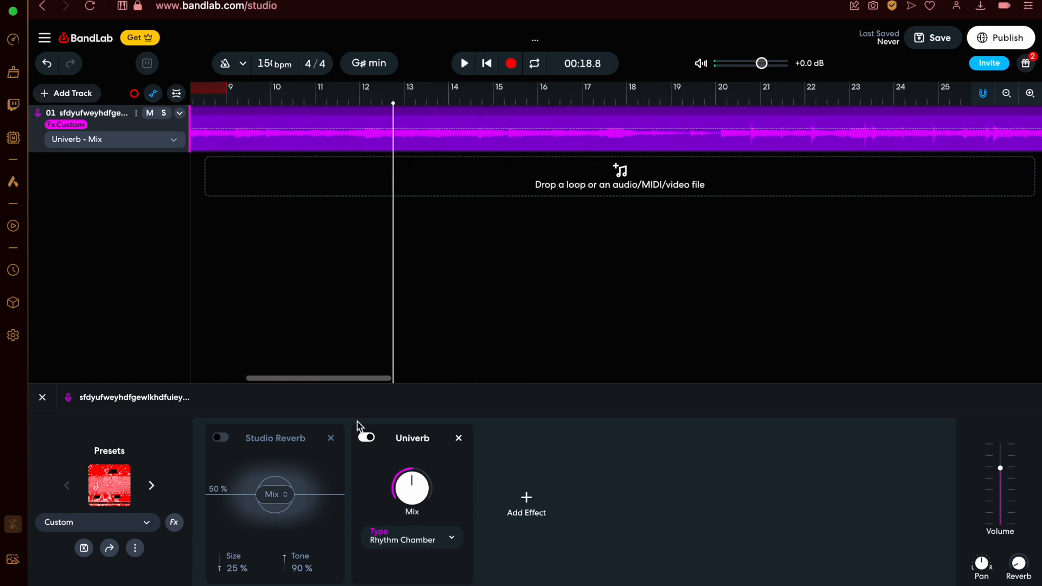
left_click_drag(415, 482, 421, 584)
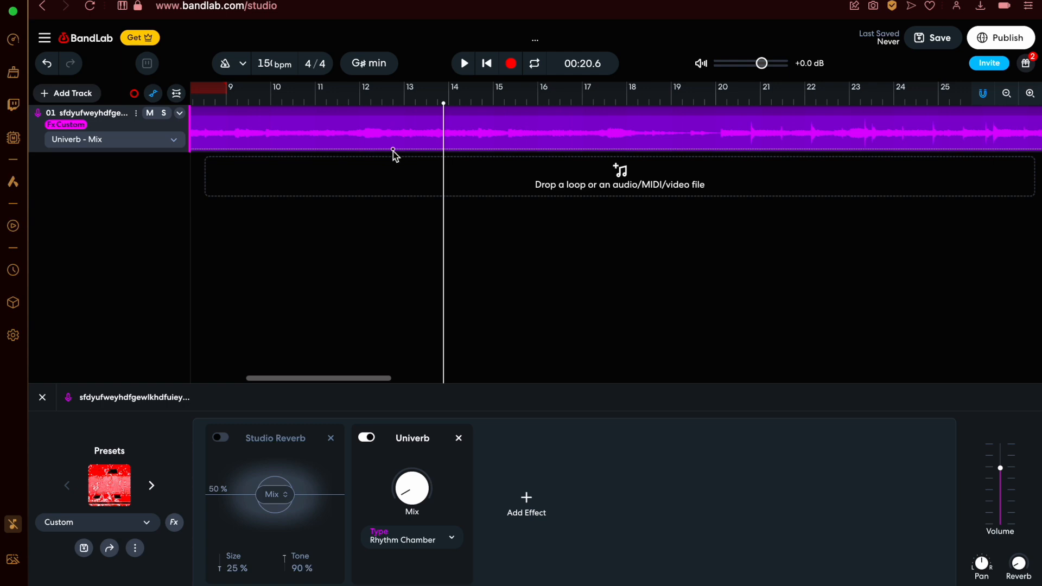
Step: Automate Univerb's mix to rise from bar 12 to 100% at bar 20 and drop shortly after, and set its type to Dorm Hall
left_click_drag(393, 149, 717, 93)
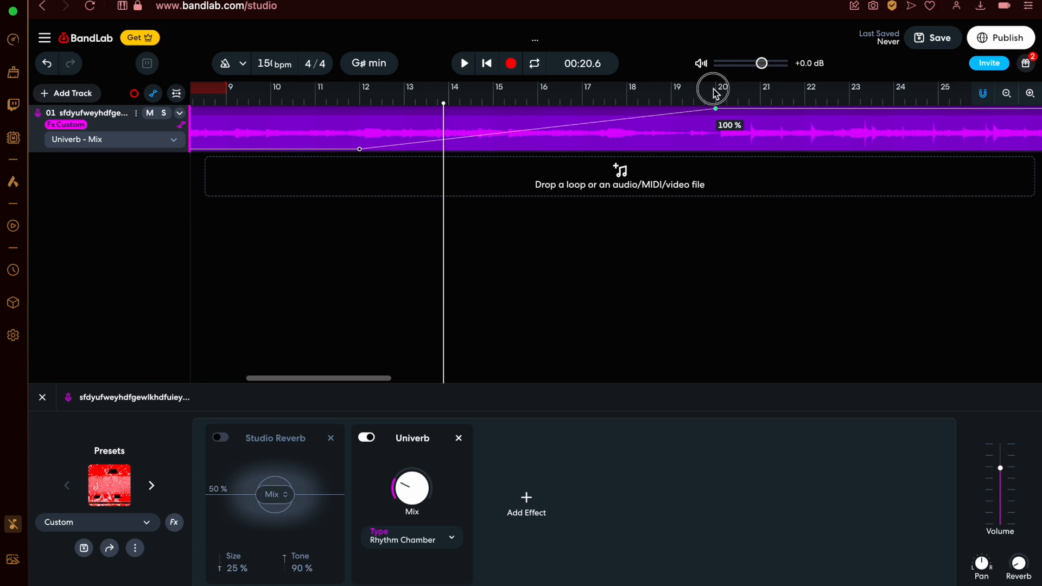
left_click_drag(725, 108, 716, 167)
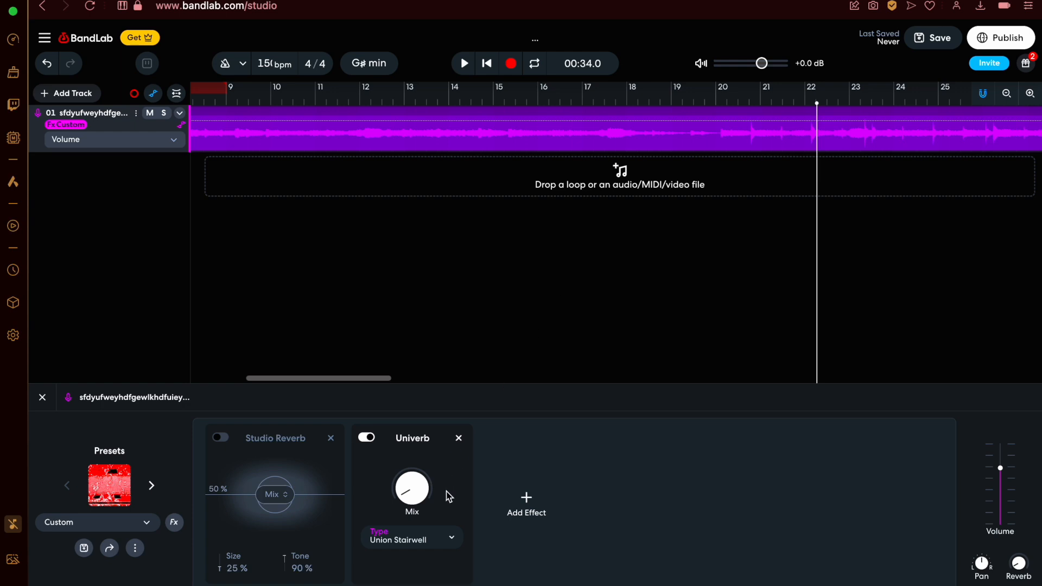
left_click(429, 537)
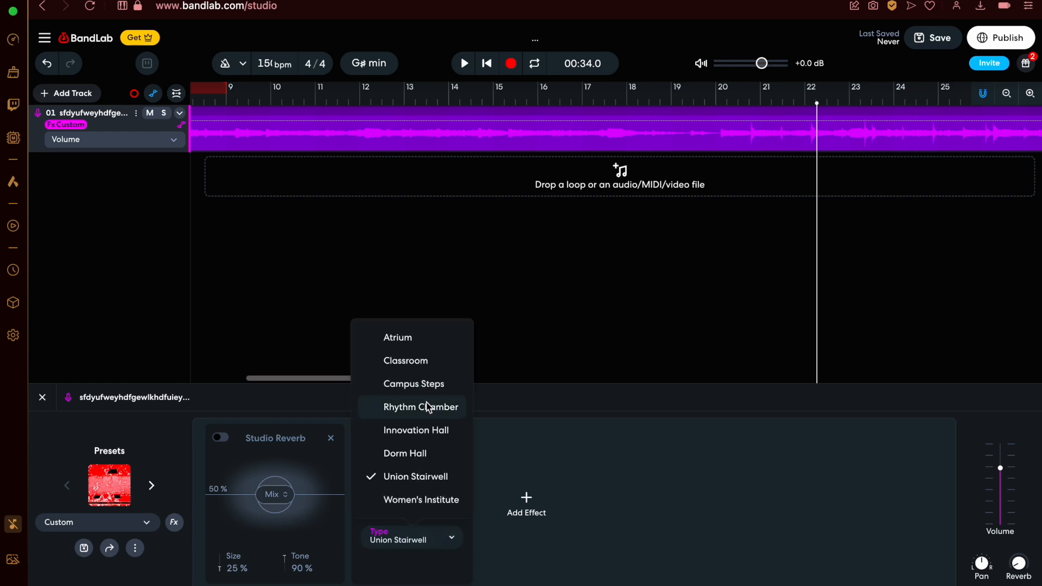
left_click(416, 453)
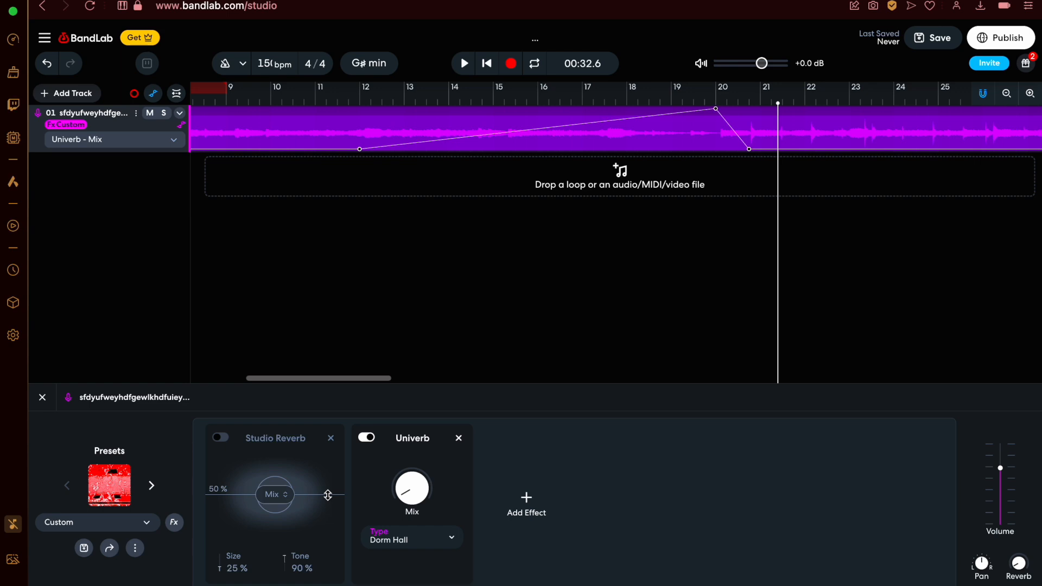
Step: Turn on Studio Reverb, lower its mix to 0%, and try a mix automation point near the song's start raised to 100%
scroll(255, 214, "left", 5)
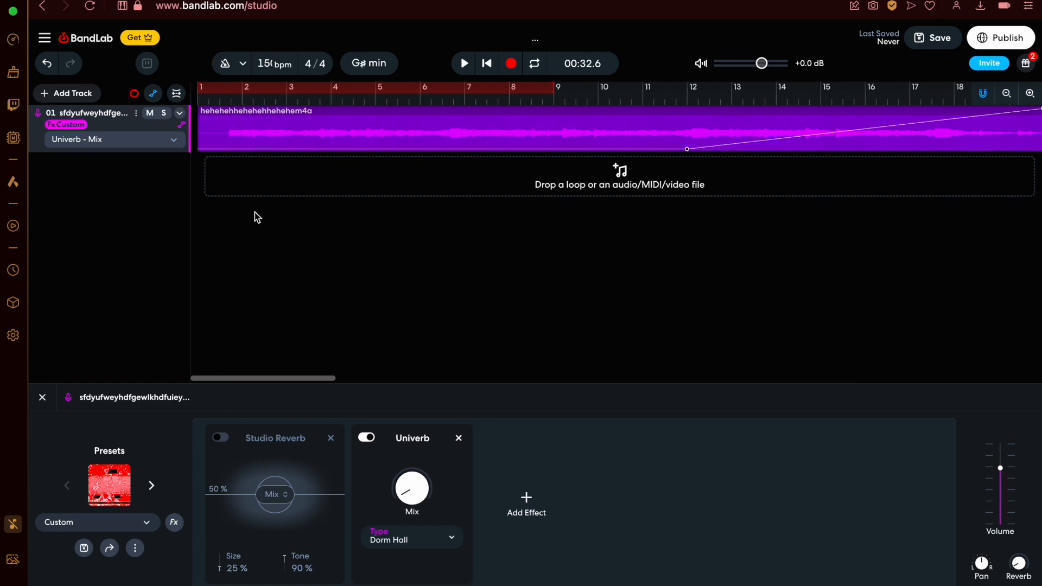
left_click(221, 437)
left_click(141, 145)
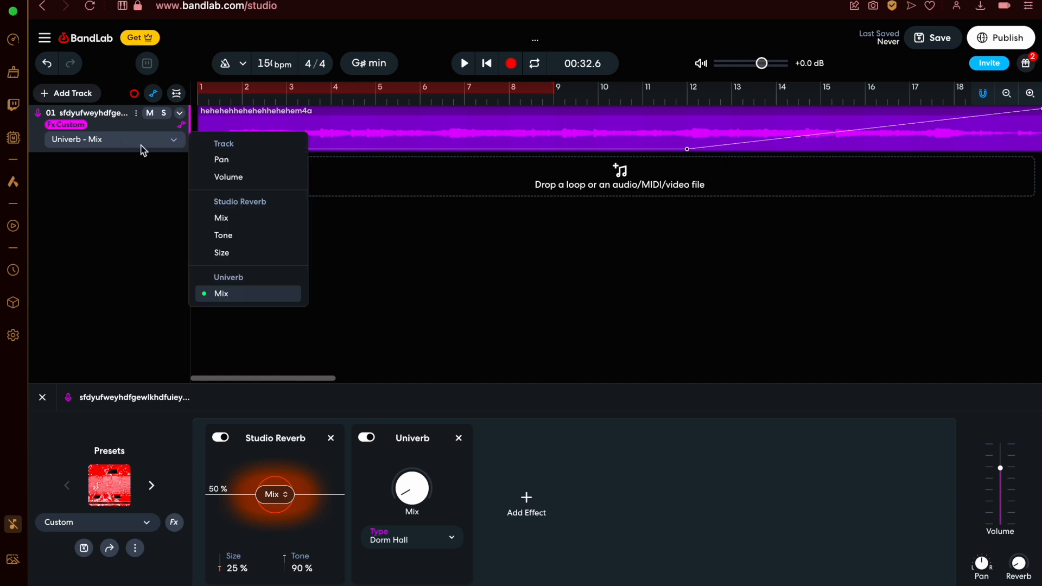
left_click_drag(269, 509, 274, 551)
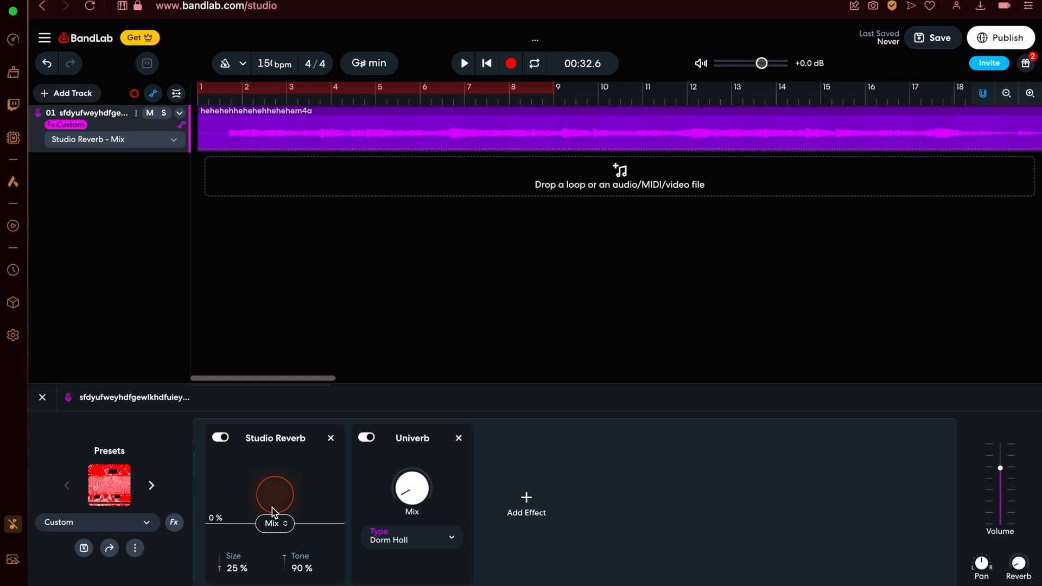
left_click(264, 149)
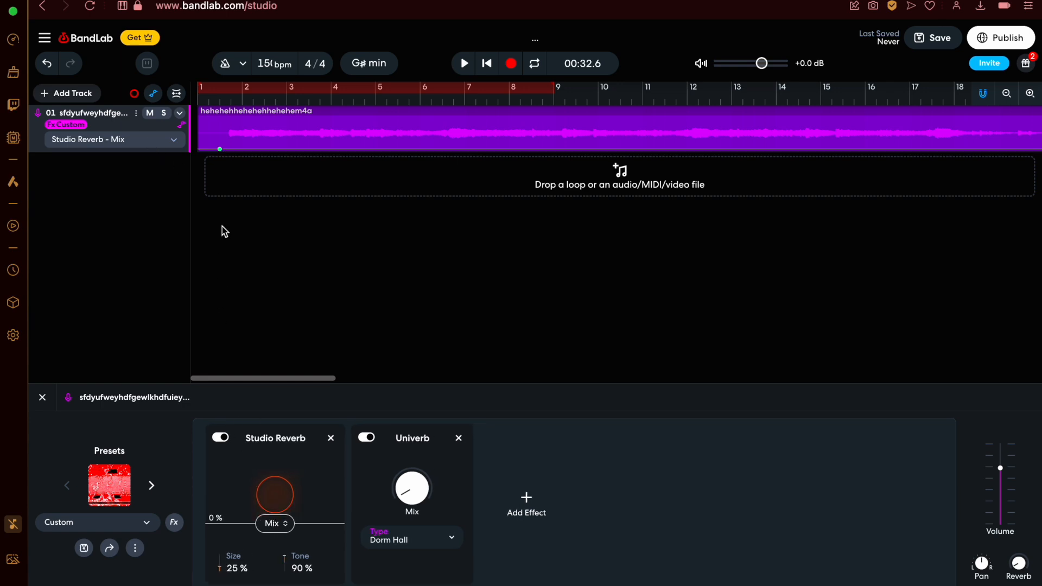
mouse_move(220, 152)
left_click_drag(222, 152, 221, 109)
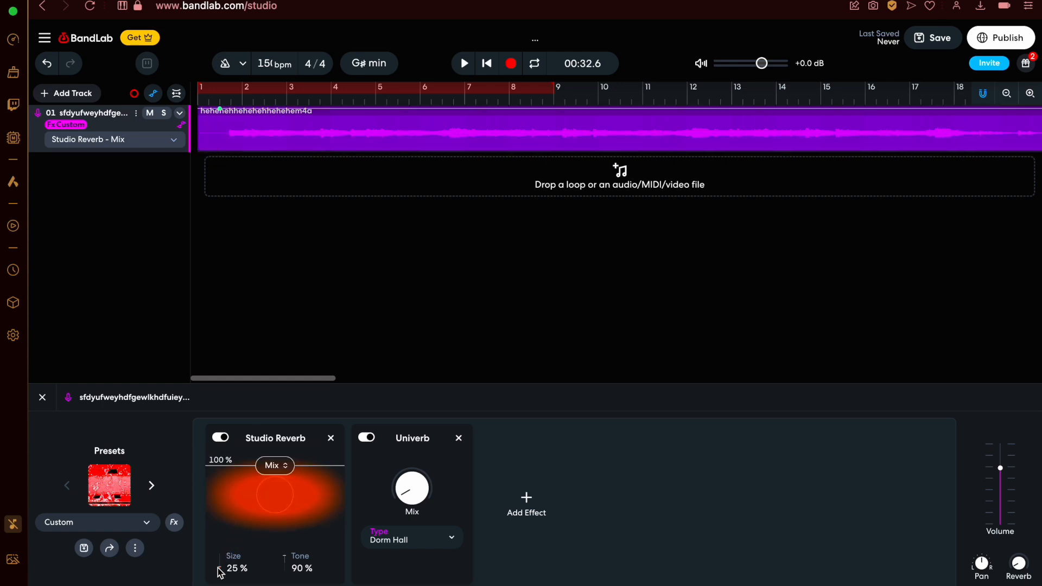
Step: Set Studio Reverb's mix to 20%, its size to 70% and its tone to 100%
left_click_drag(219, 570, 223, 524)
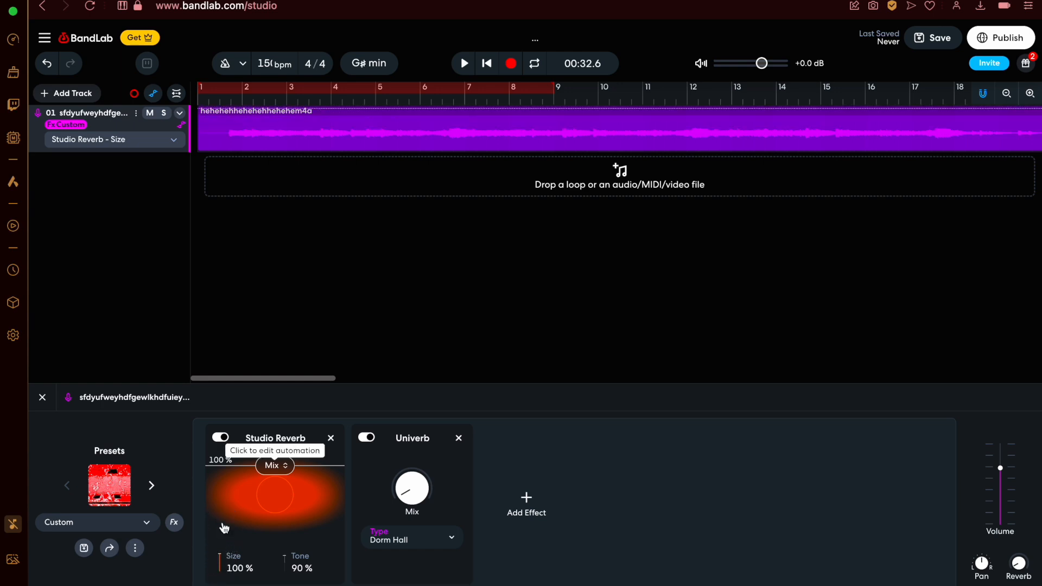
left_click_drag(286, 563, 291, 529)
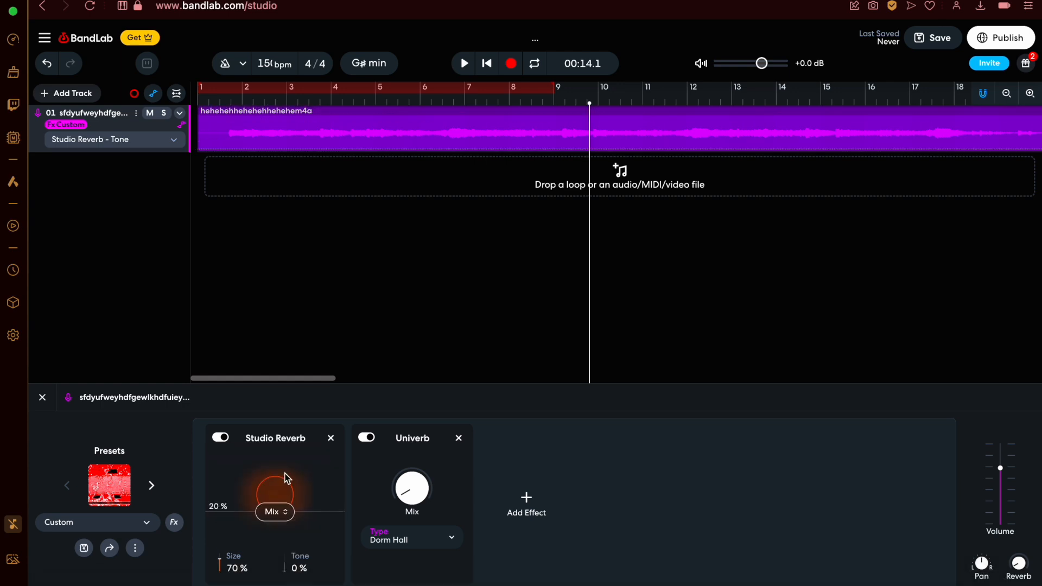
left_click_drag(283, 575, 288, 472)
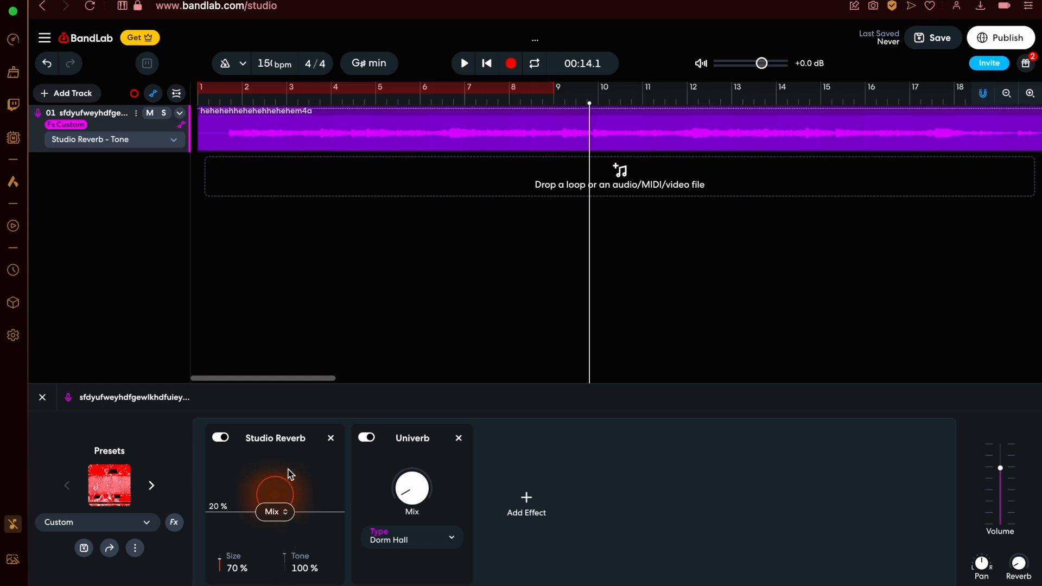
Step: Play the song from its beginning, hide the automation and lower the track's volume
left_click(208, 98)
left_click(464, 64)
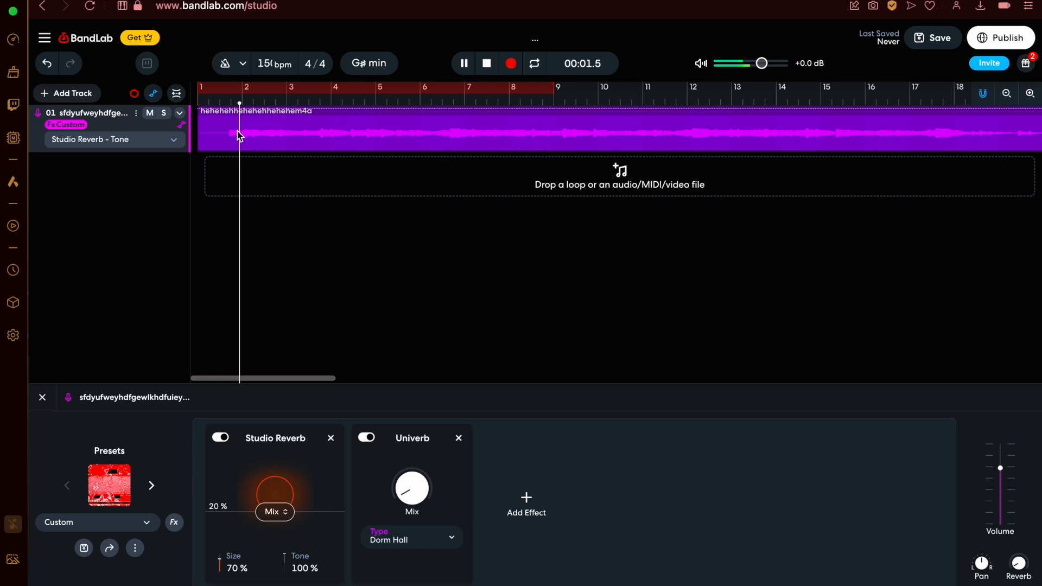
left_click(153, 94)
left_click_drag(119, 140, 69, 140)
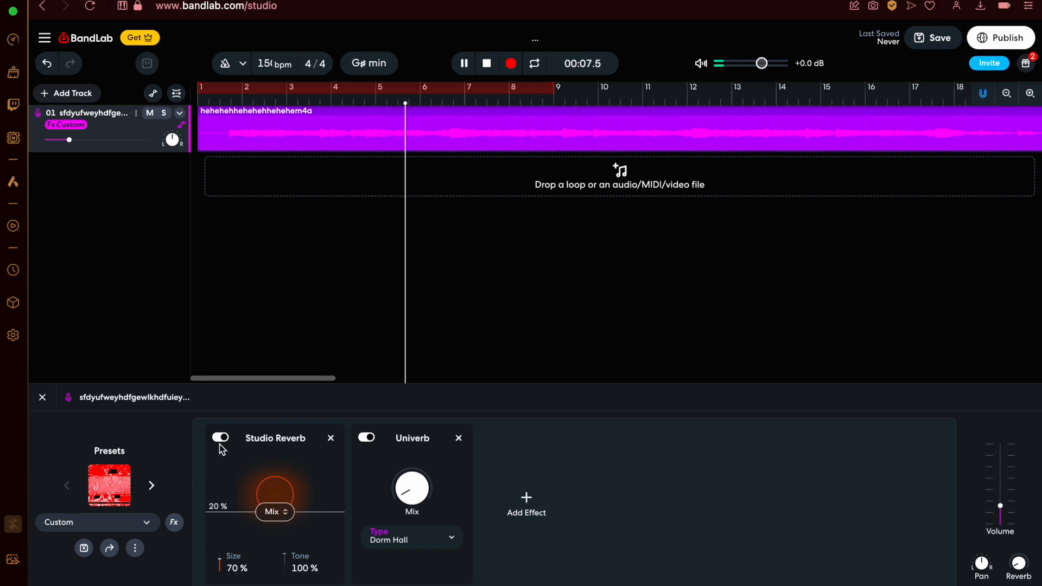
Step: Add the EQ3-M equalizer from the Tone effects to the track
left_click(505, 512)
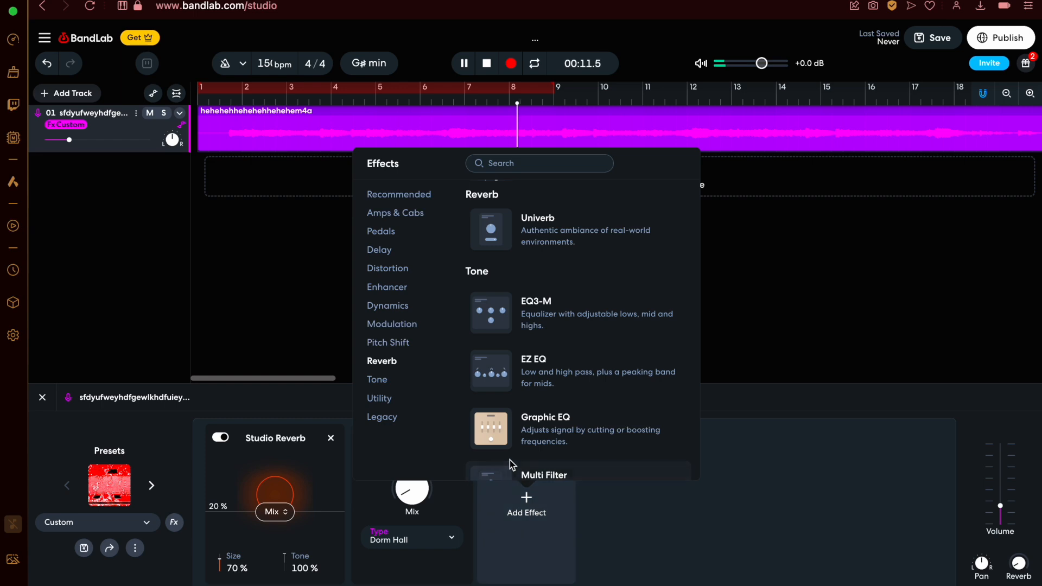
left_click(384, 380)
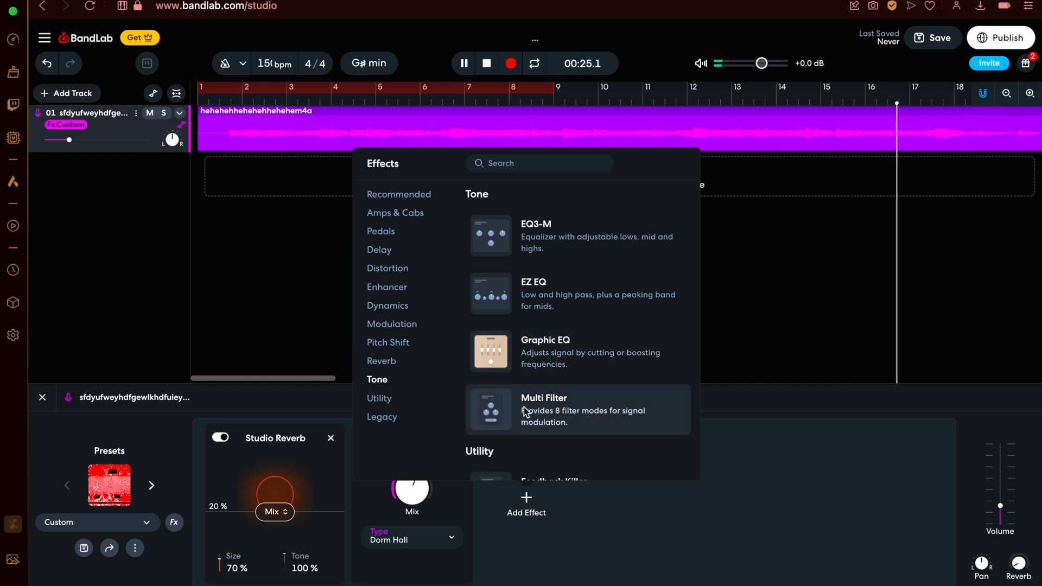
left_click(526, 249)
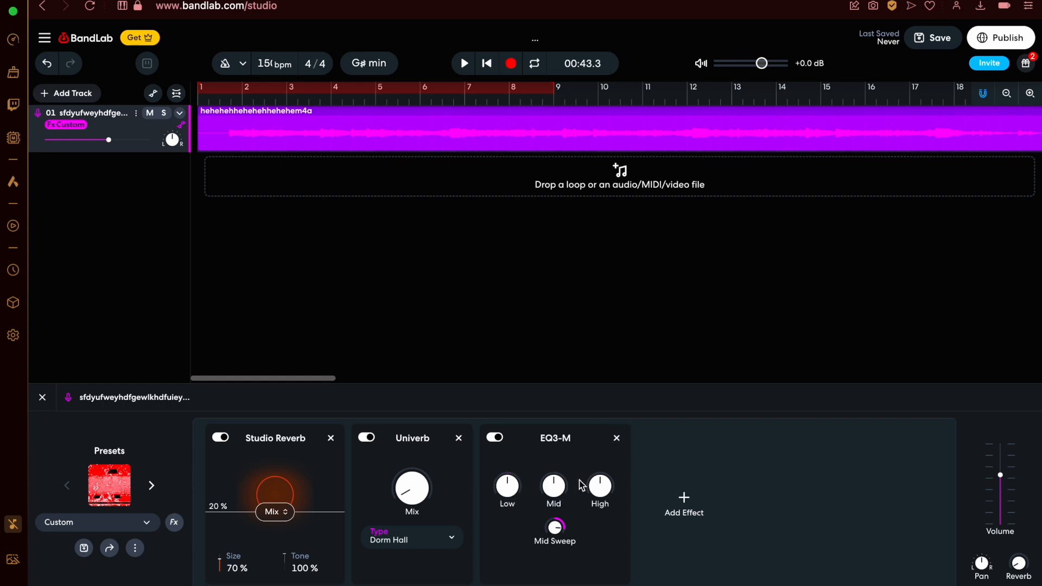
Step: Try boosting EQ3-M's low band to +26.0 dB and reset it to its default
mouse_move(502, 488)
left_click_drag(502, 488, 497, 400)
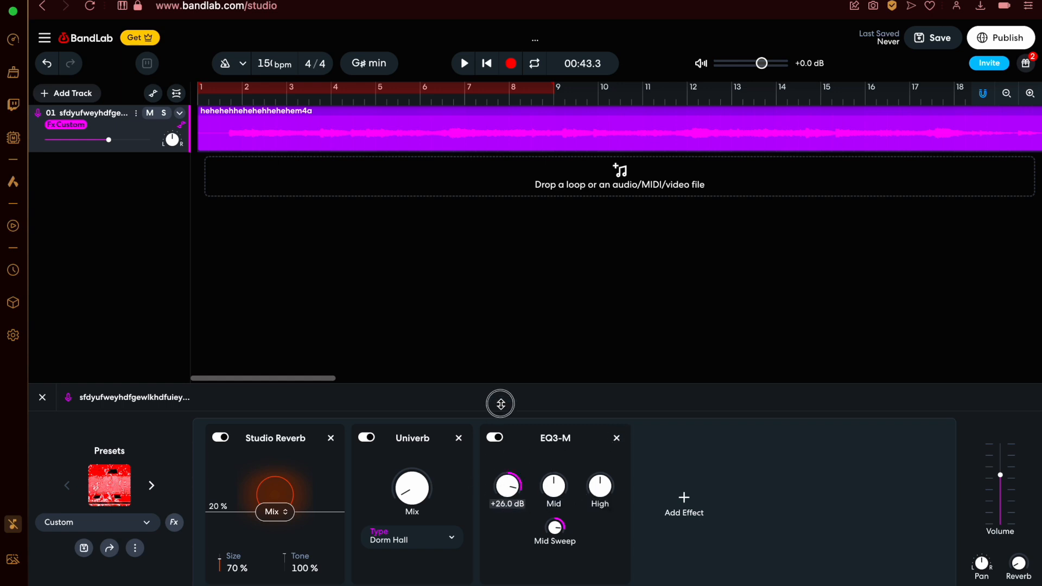
double_click(506, 487)
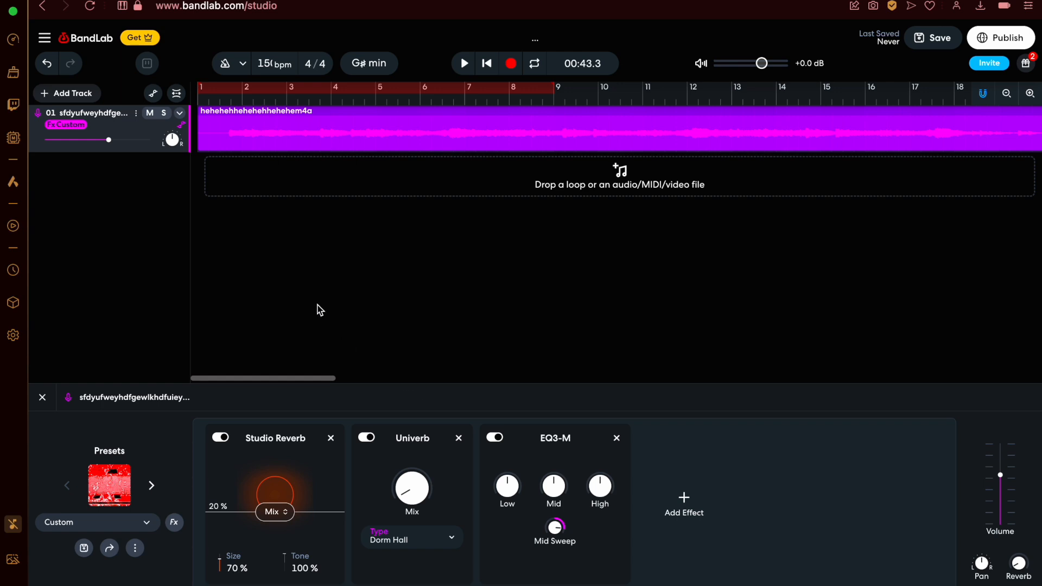
Step: Show the EQ3-M low band automation and adjust its level just after bar 20
scroll(232, 101, "right", 10)
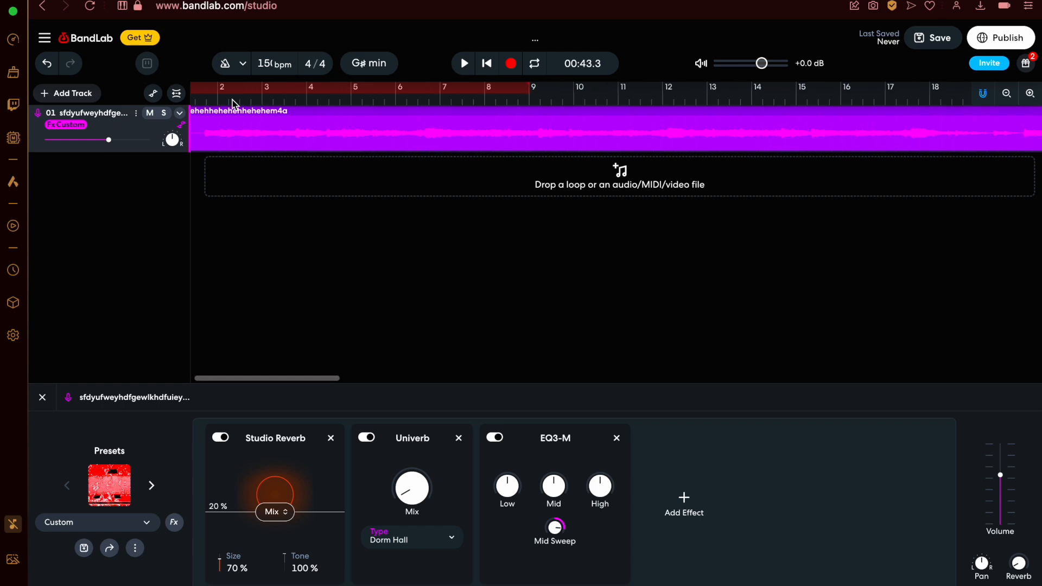
scroll(285, 102, "left", 3)
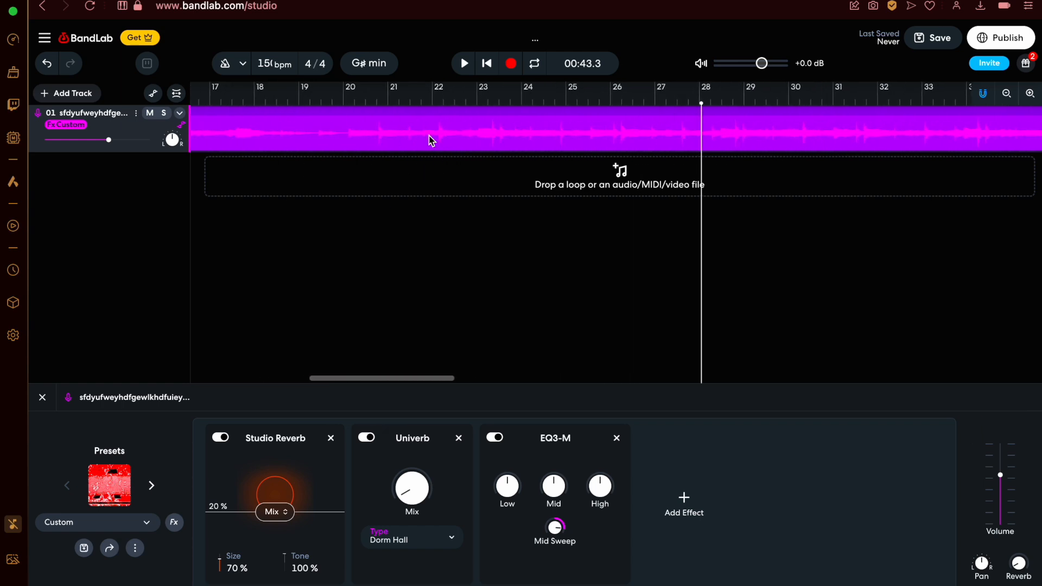
key("a")
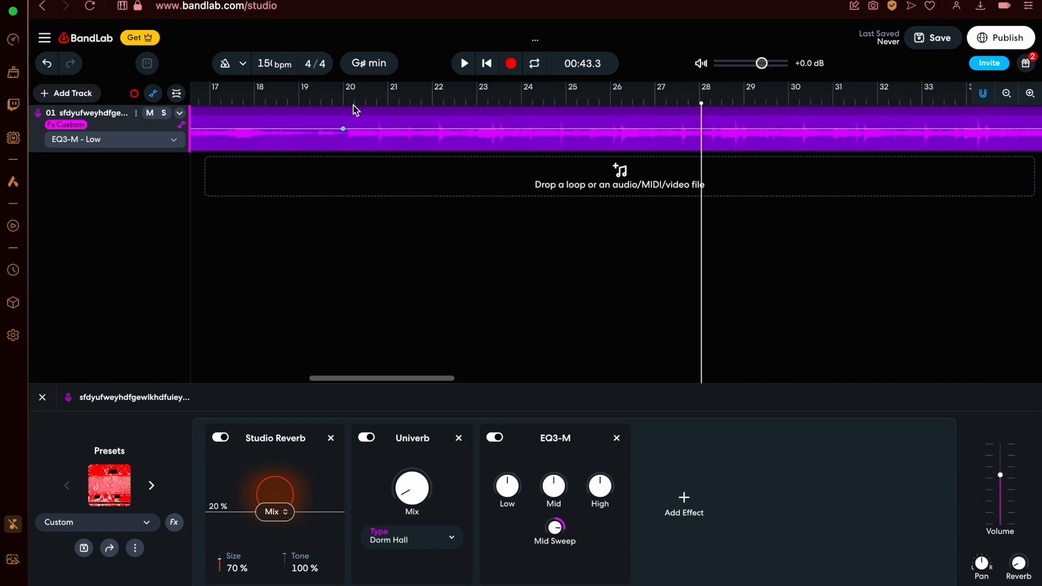
left_click_drag(376, 129, 375, 127)
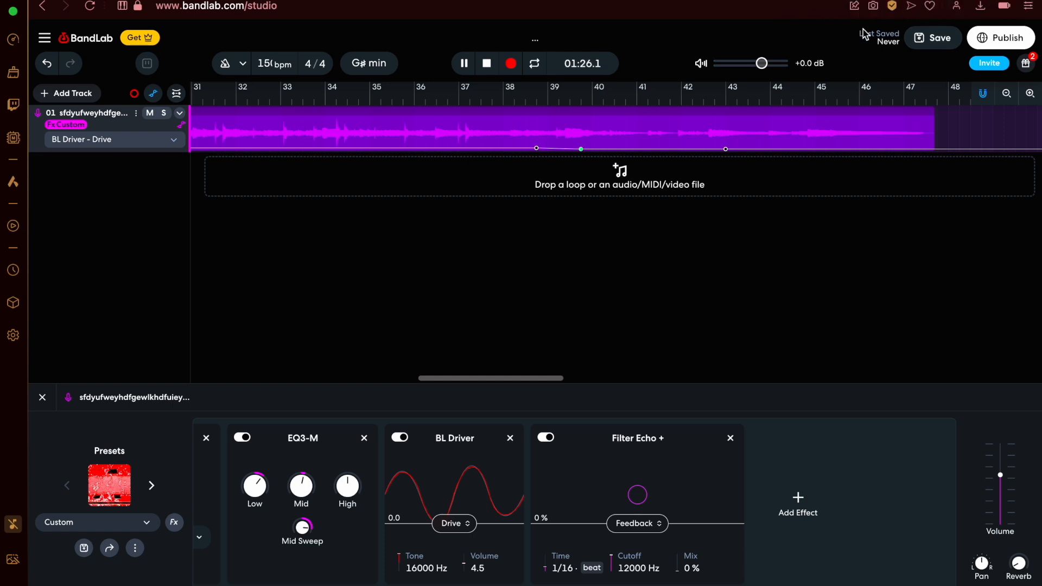
Step: Save the project and open the saved track's page
left_click(913, 42)
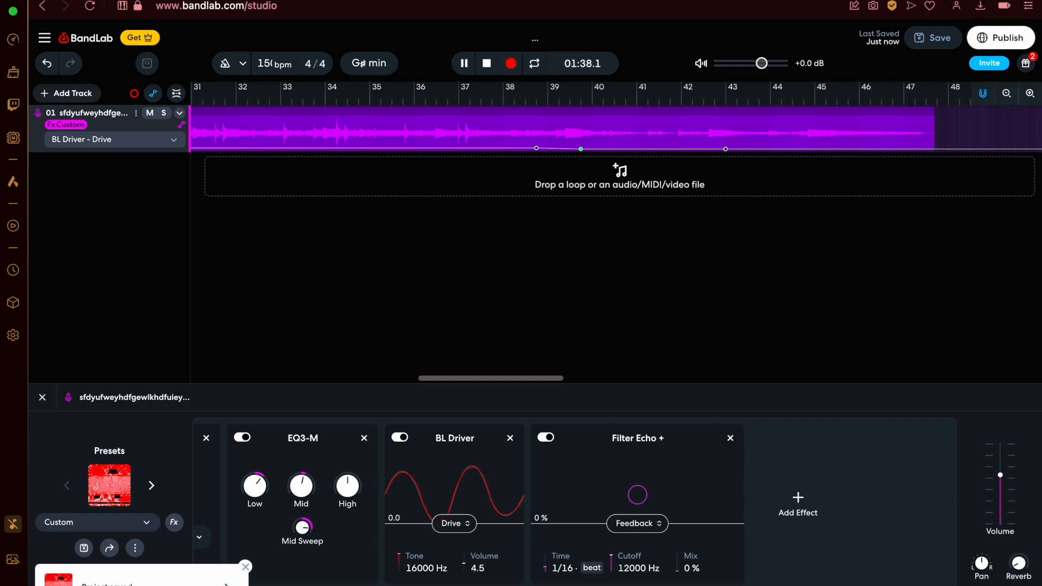
left_click(223, 585)
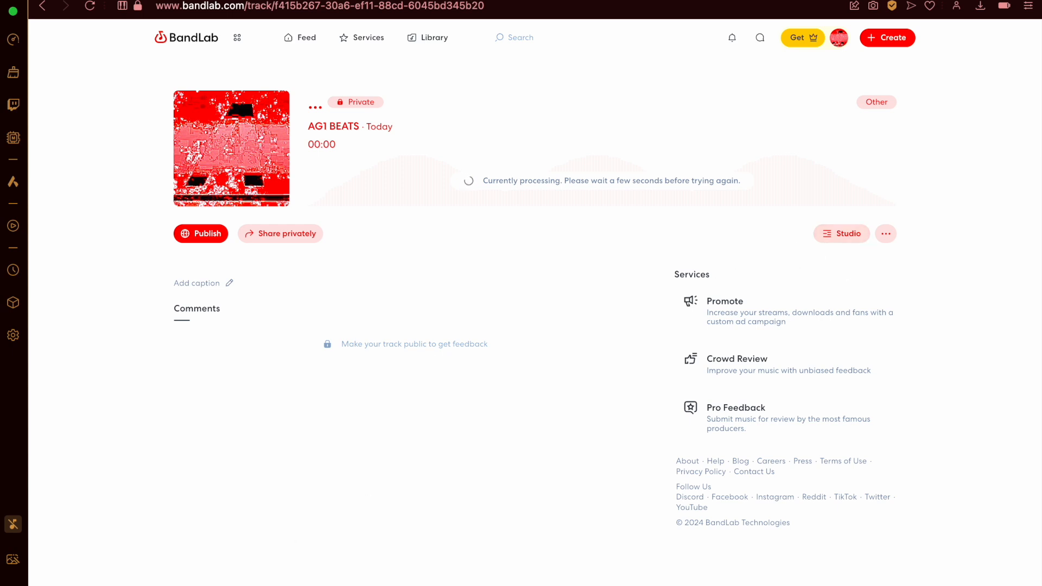
Step: Try the browser's Dark shader and change the shader so the page is shown in greyscale
left_click(13, 559)
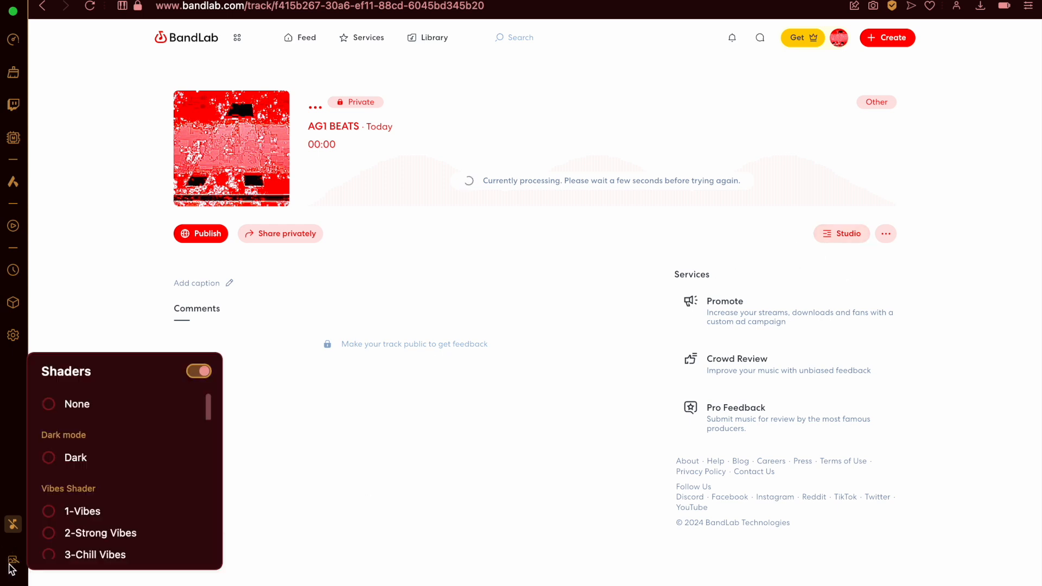
left_click(48, 457)
left_click(12, 558)
left_click(121, 537)
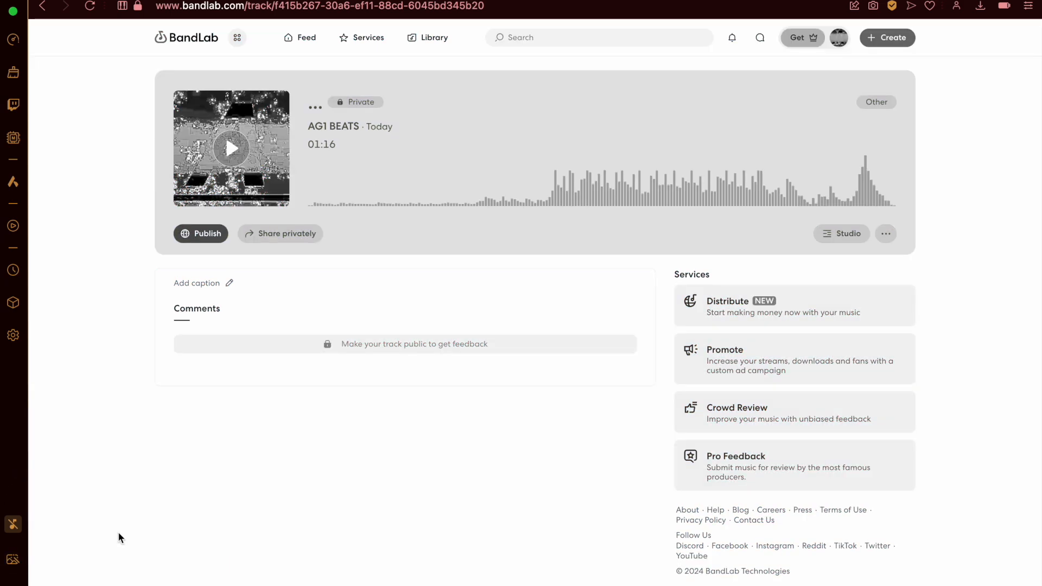
Step: Listen to the saved track from about 00:14, check its additional options, and pause playback
left_click(231, 148)
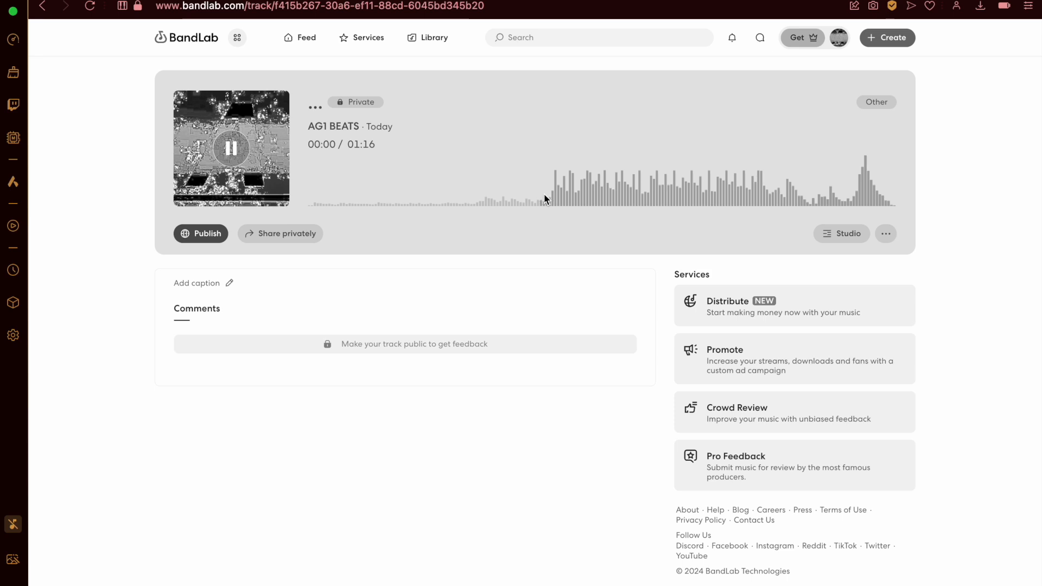
left_click(411, 201)
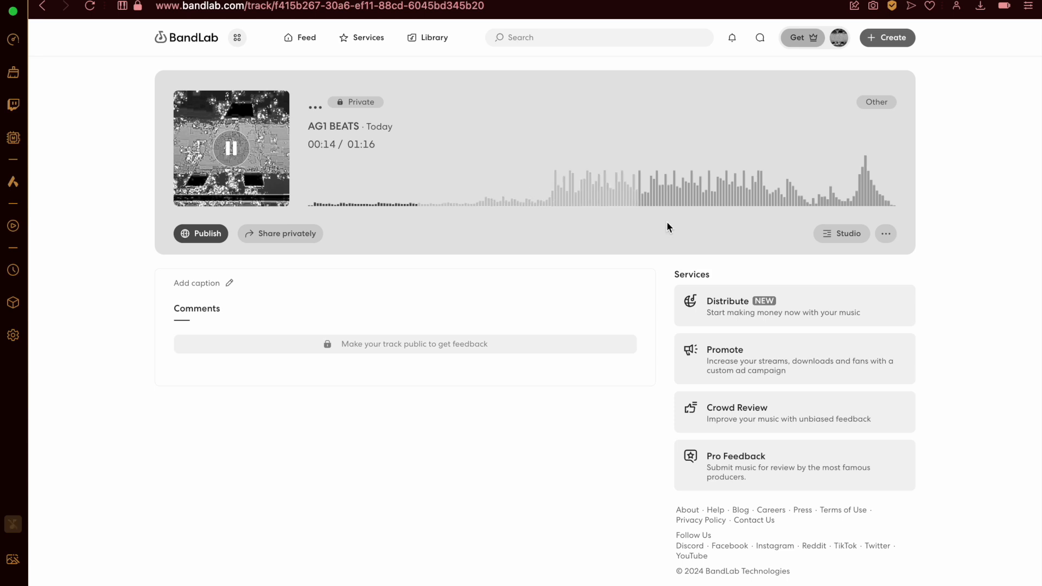
left_click(886, 234)
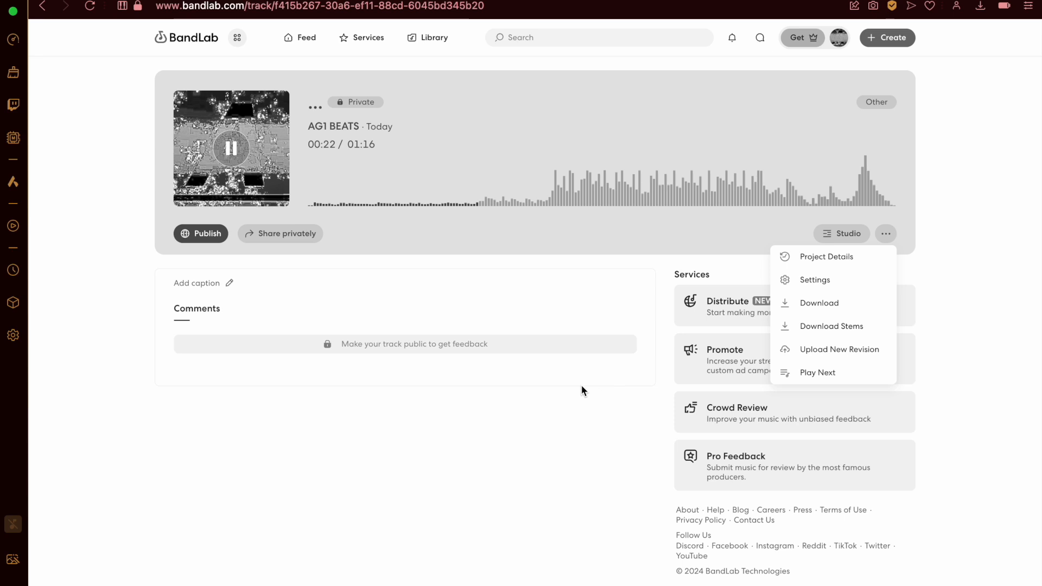
left_click(434, 390)
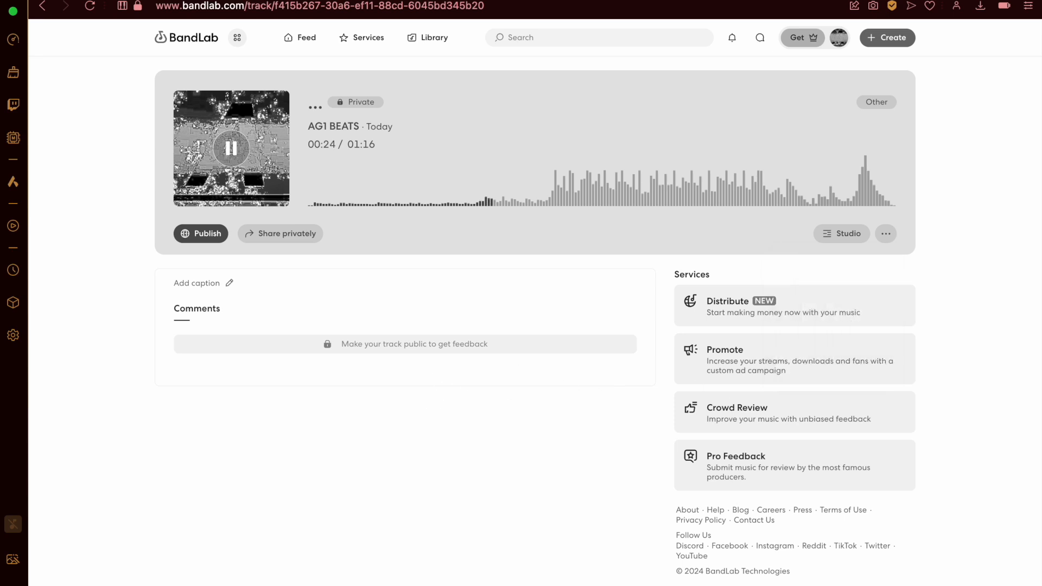
left_click(232, 153)
Step: Open the saved track's project details and bring up the track settings of its current version
left_click_drag(304, 103, 328, 109)
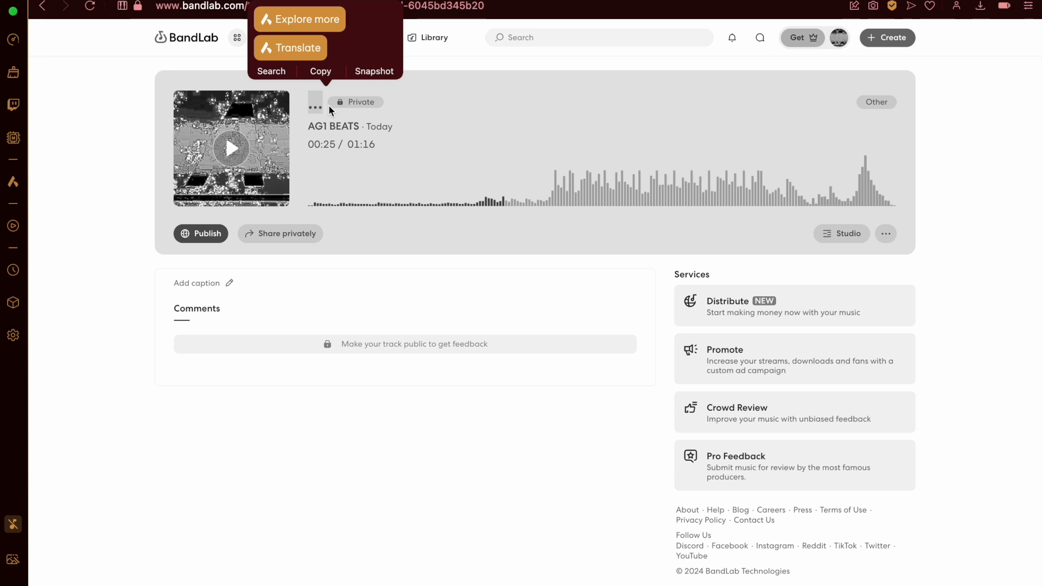
left_click(885, 233)
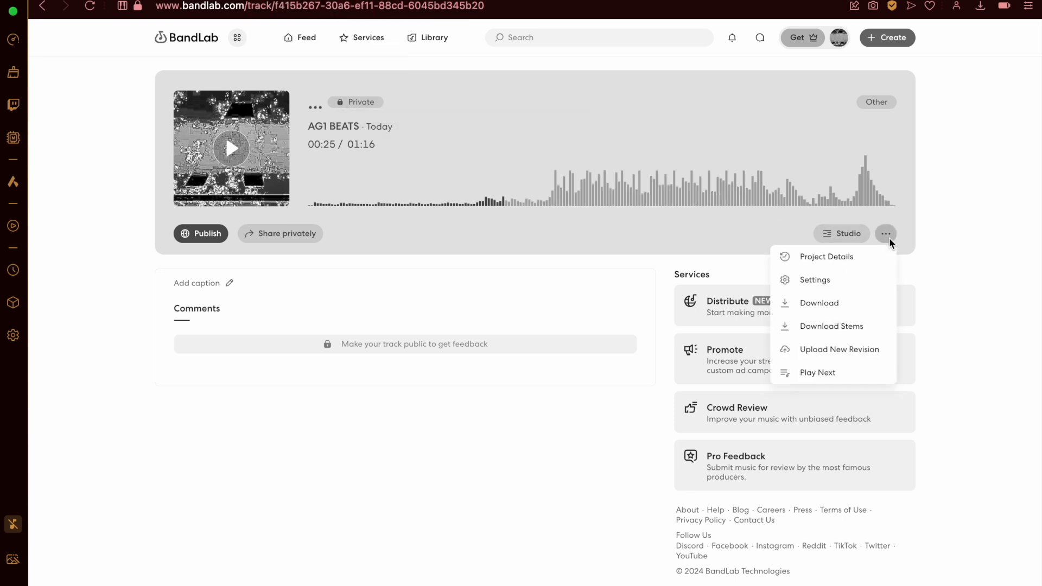
left_click(862, 263)
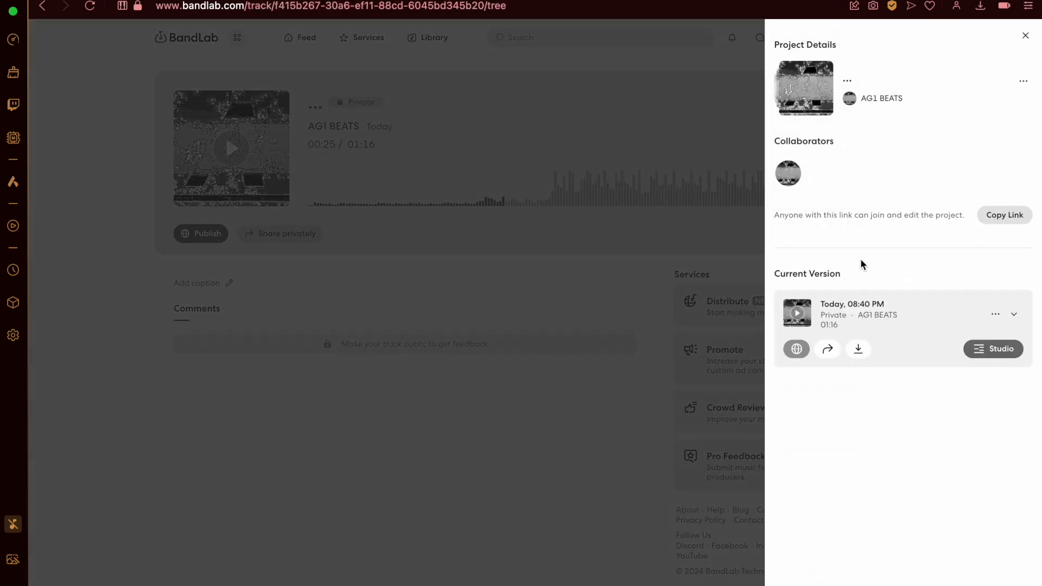
left_click(995, 314)
left_click(962, 338)
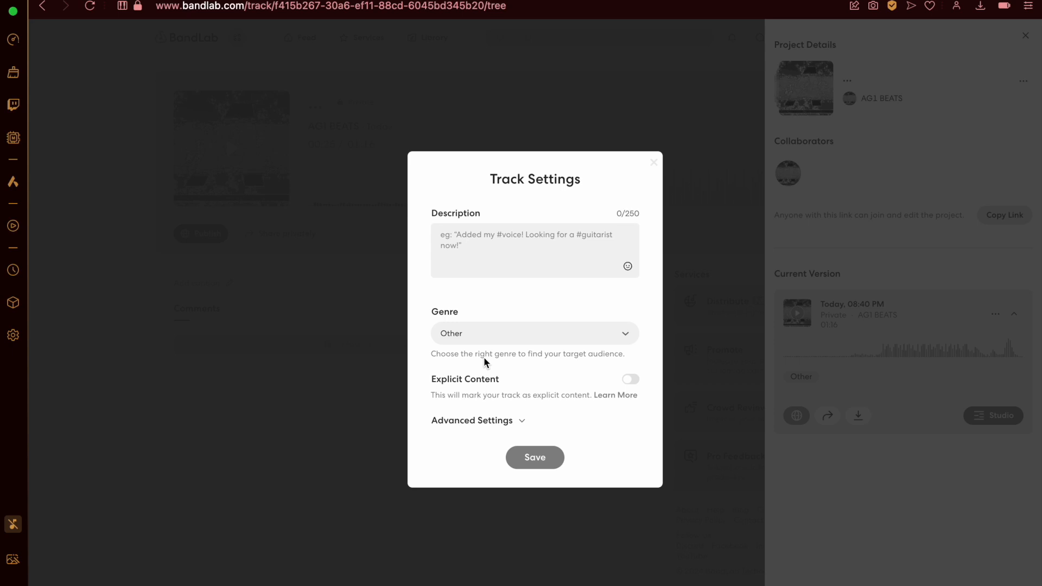
Step: Set the track's genre to Lo-fi and enter "yea" as its description
left_click(500, 337)
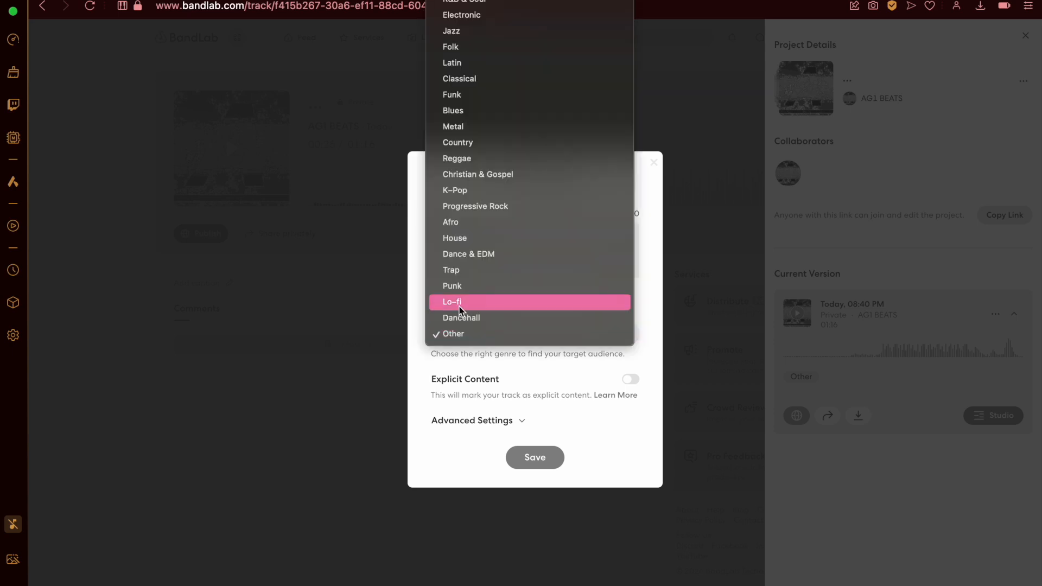
left_click(454, 367)
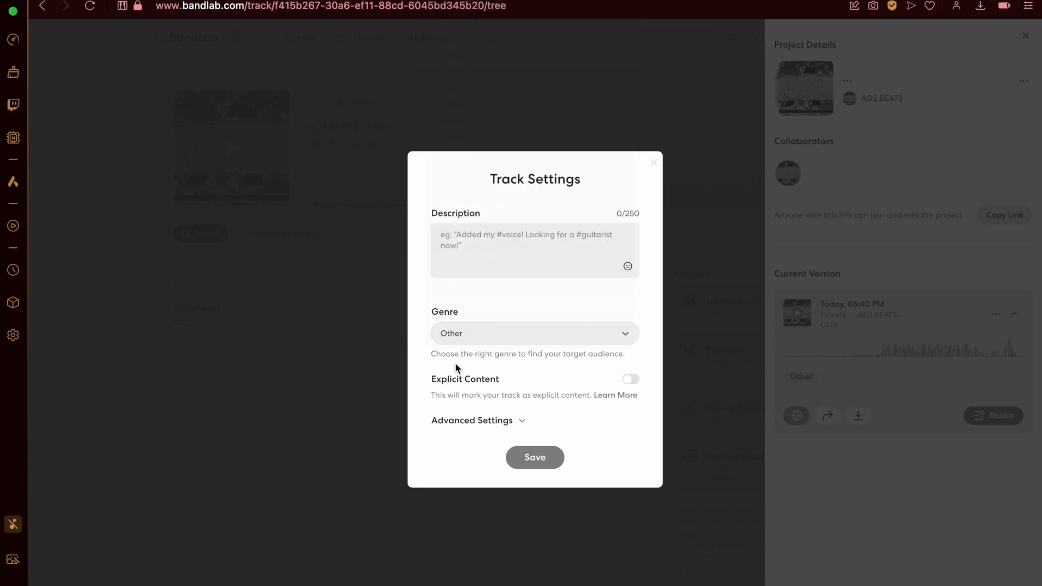
left_click(576, 259)
type("yea")
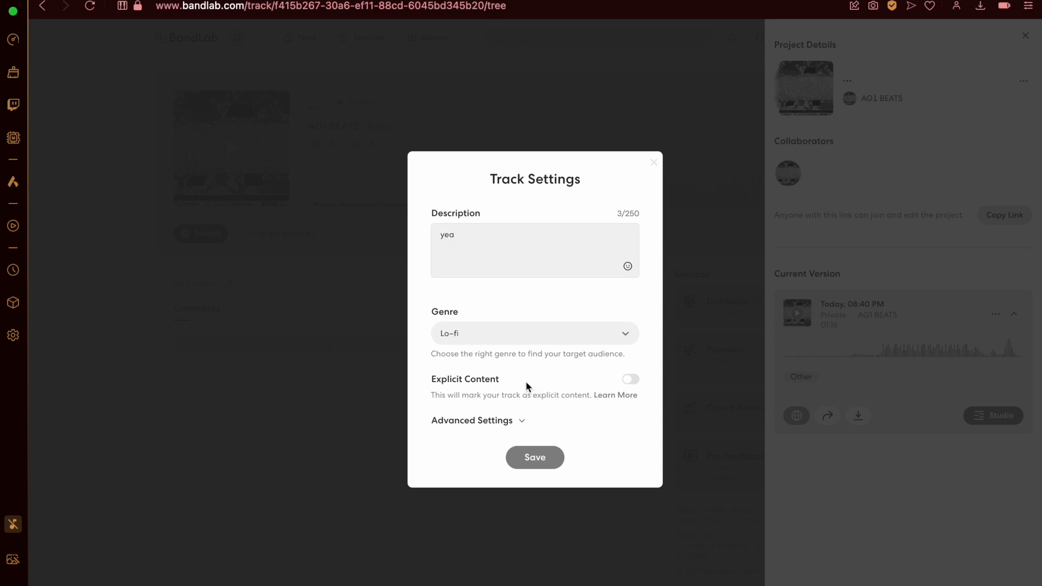
Step: Switch the track's mastering to Manual in the advanced settings and open the mastering preset for editing
left_click(507, 421)
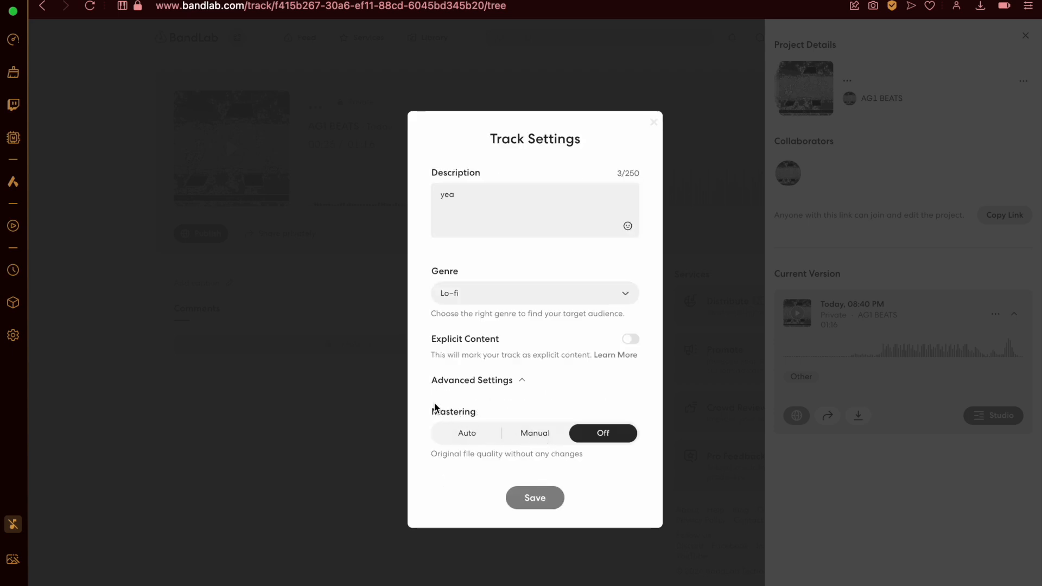
left_click(516, 434)
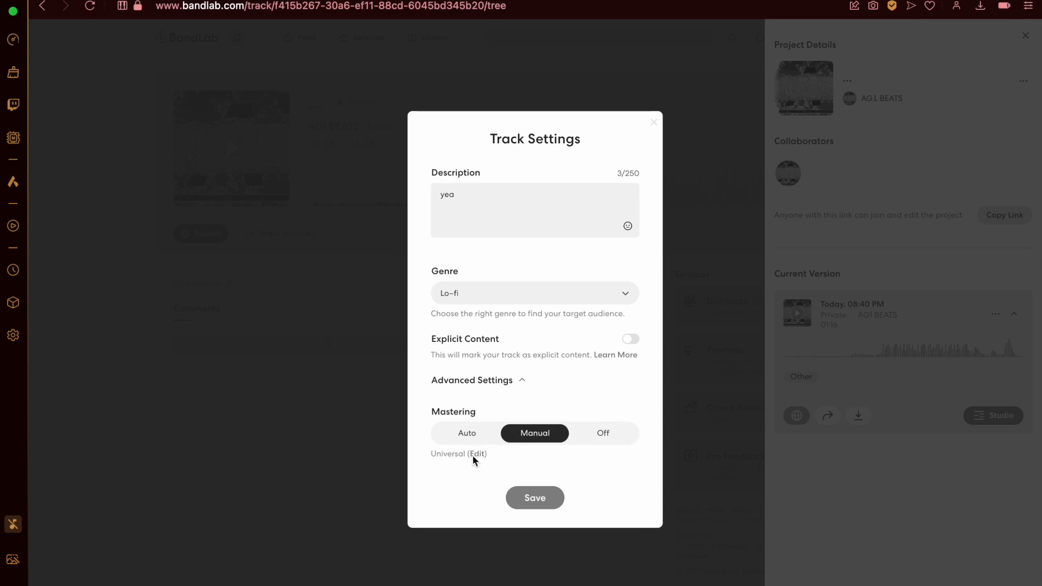
left_click(472, 455)
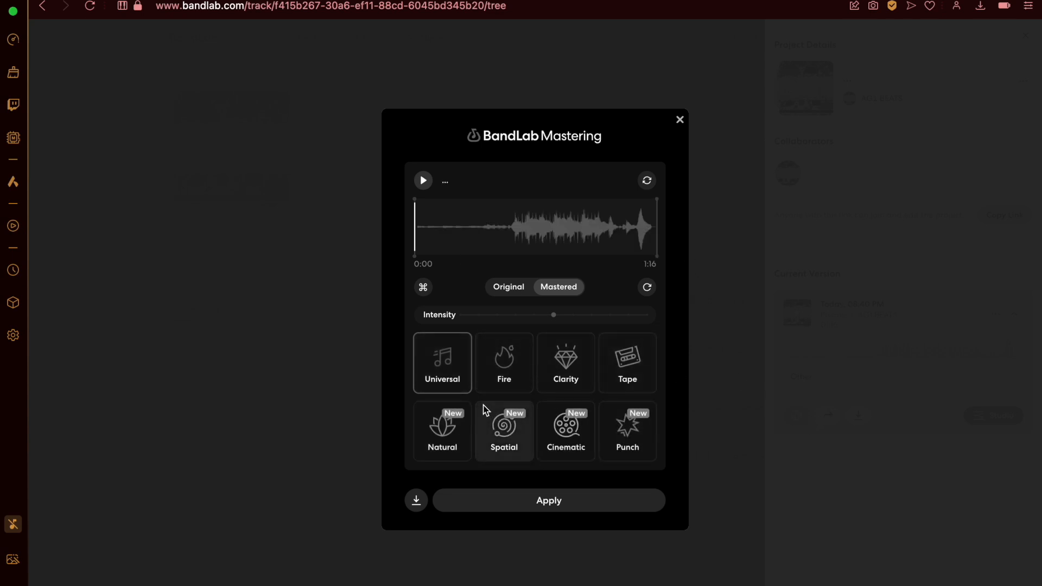
Step: Play the song and compare the Natural, Spatial, Cinematic, Punch, Universal, Clarity and Fire mastering presets
key("space")
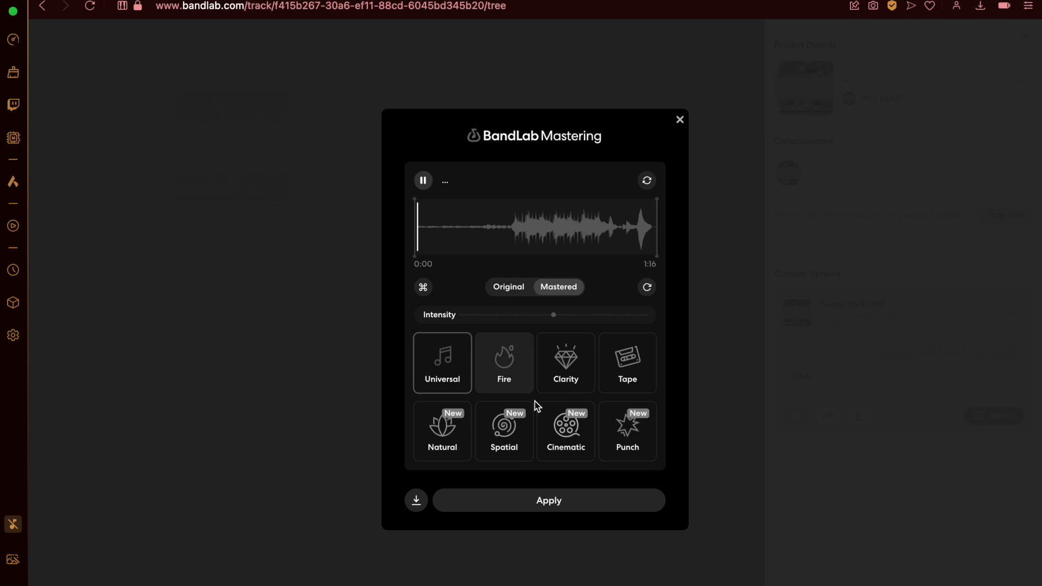
left_click(457, 427)
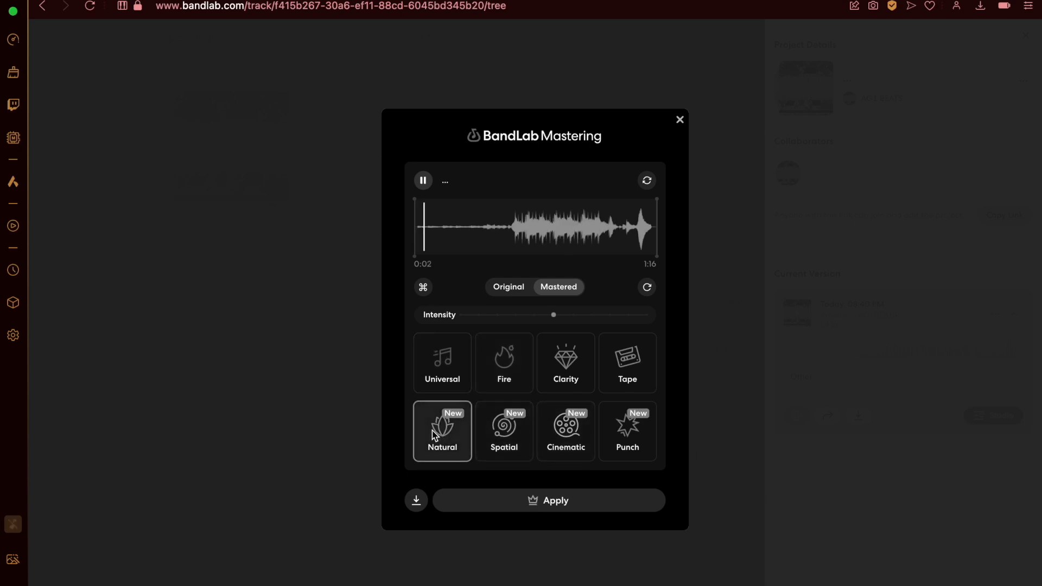
left_click(514, 437)
left_click(593, 443)
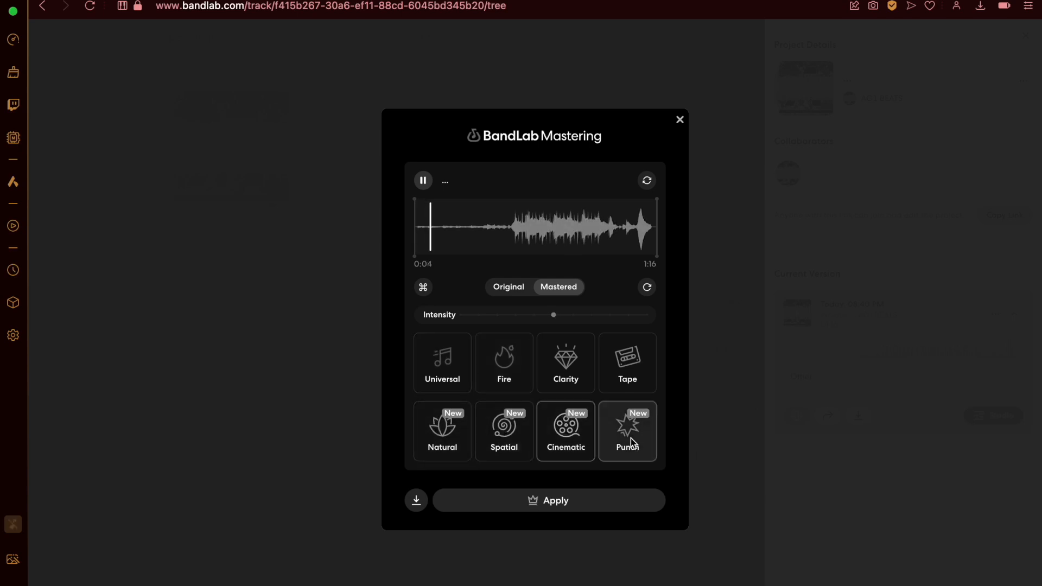
left_click(624, 434)
left_click(493, 431)
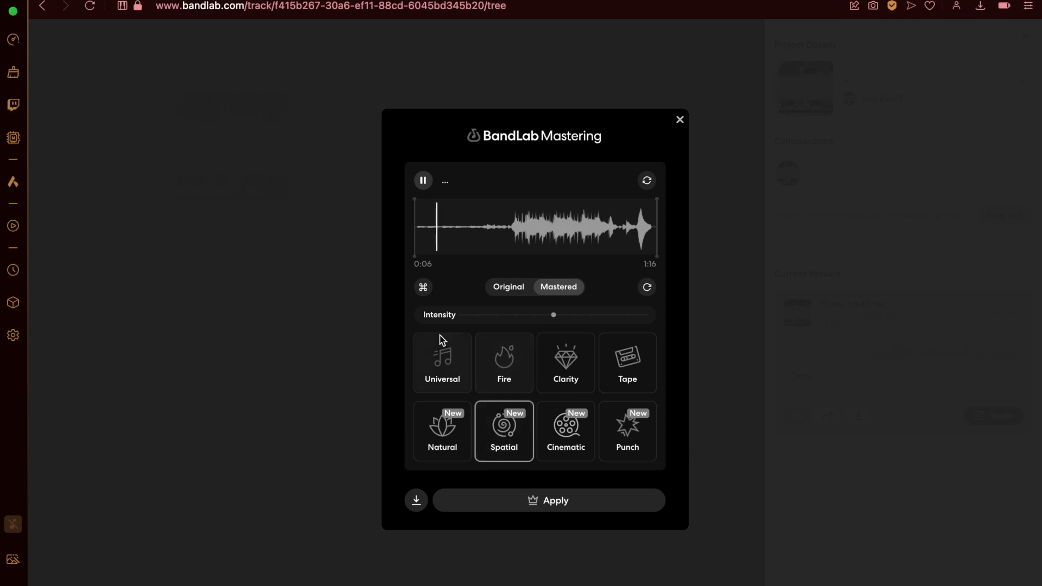
left_click(455, 355)
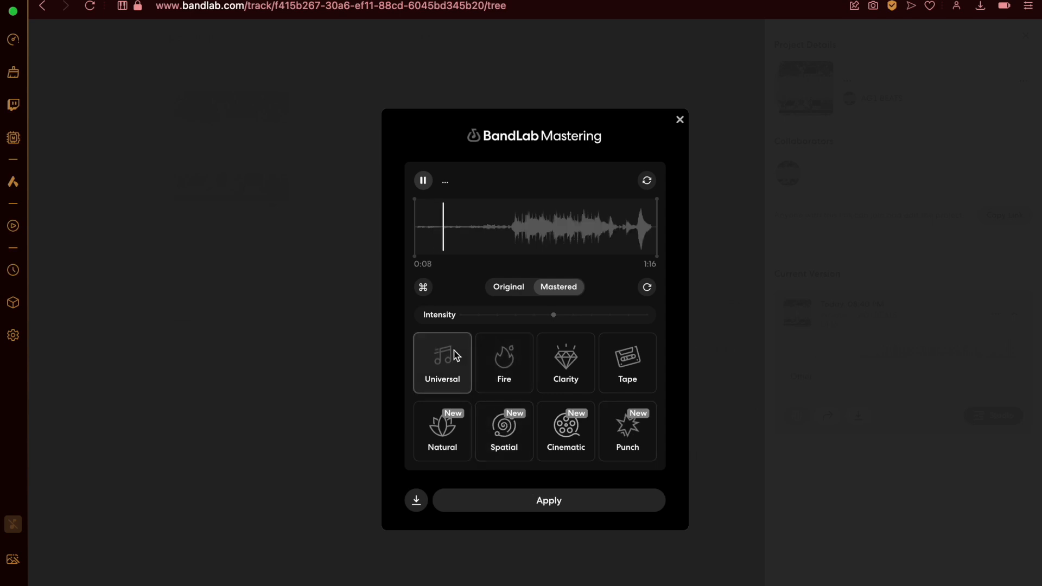
left_click(564, 355)
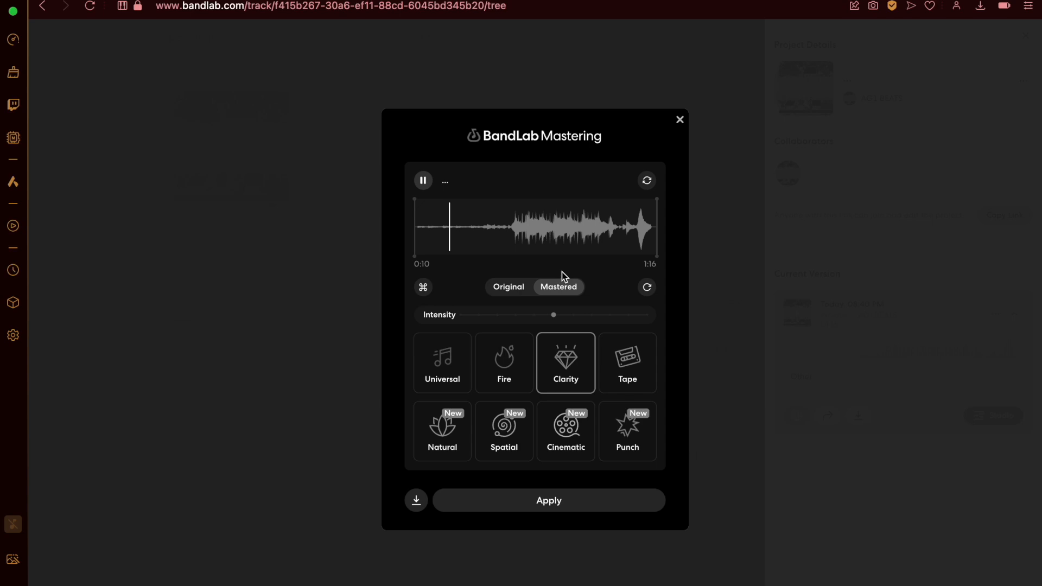
left_click(506, 347)
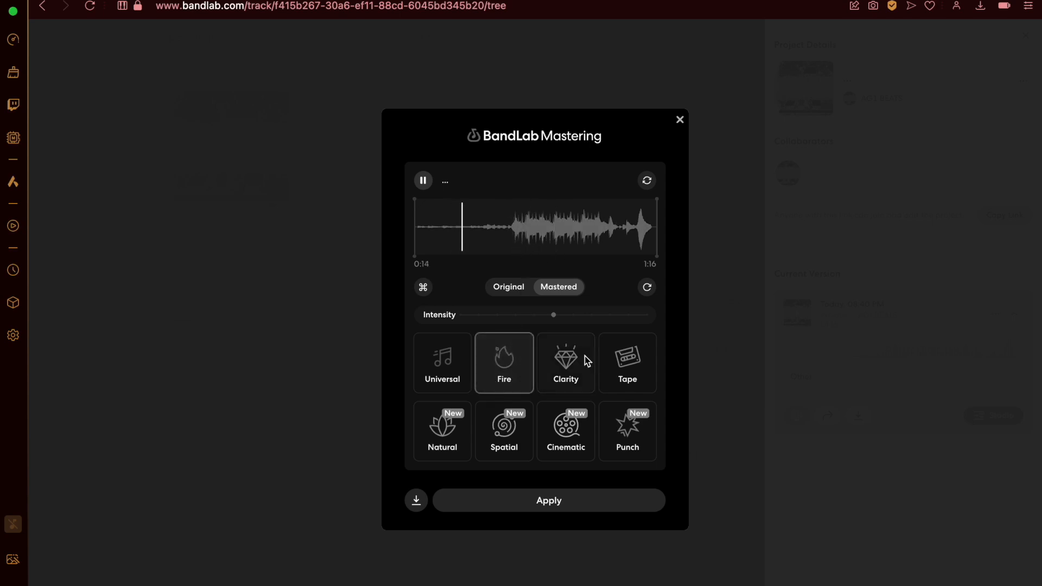
Step: Remove the browser's greyscale shader so the page is shown in colour
left_click(10, 552)
left_click(95, 406)
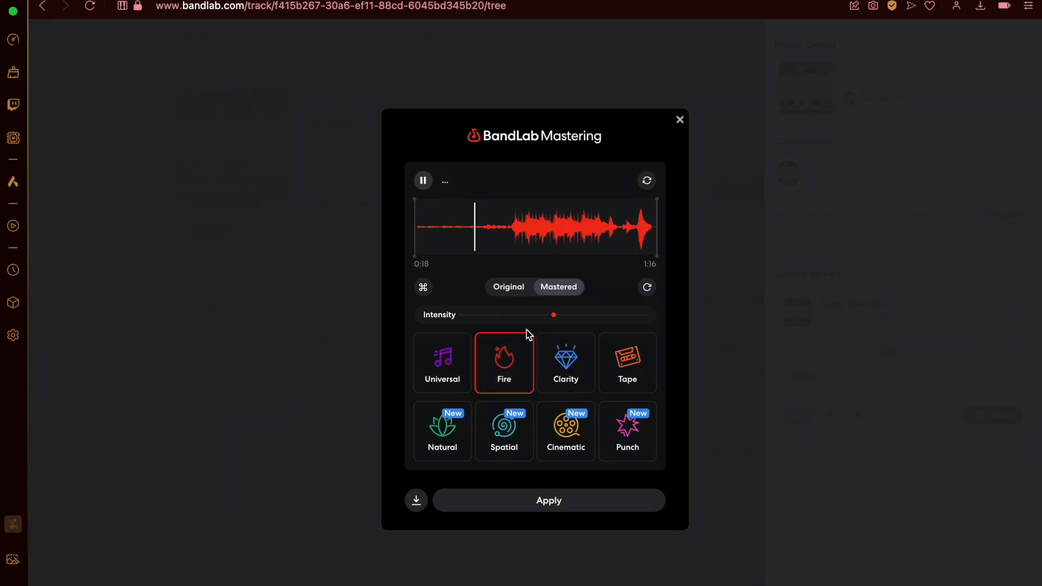
Step: Listen to more of the song while comparing the Tape, Clarity, Universal and Fire mastering presets
left_click(628, 360)
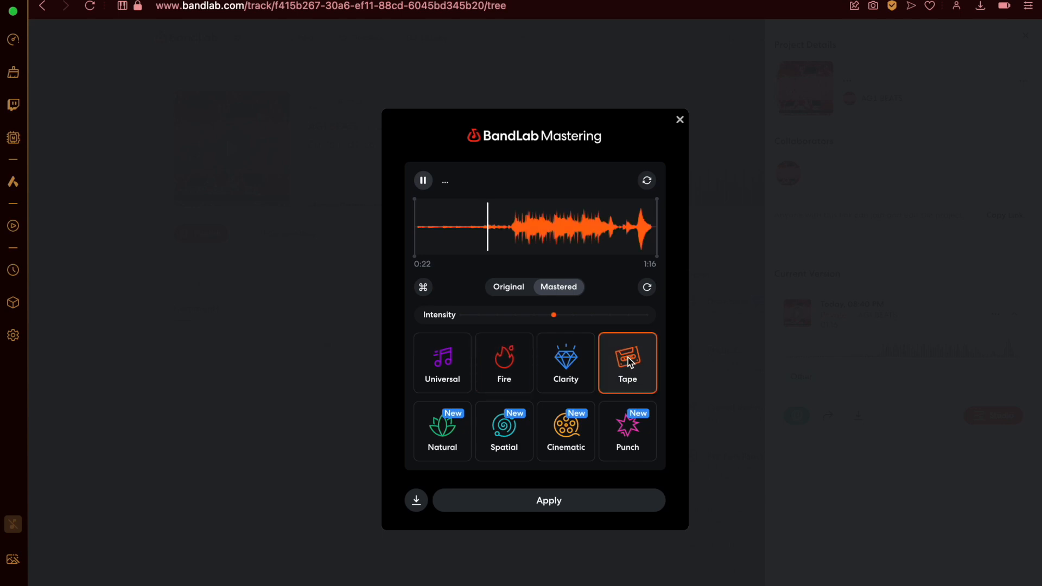
left_click(578, 356)
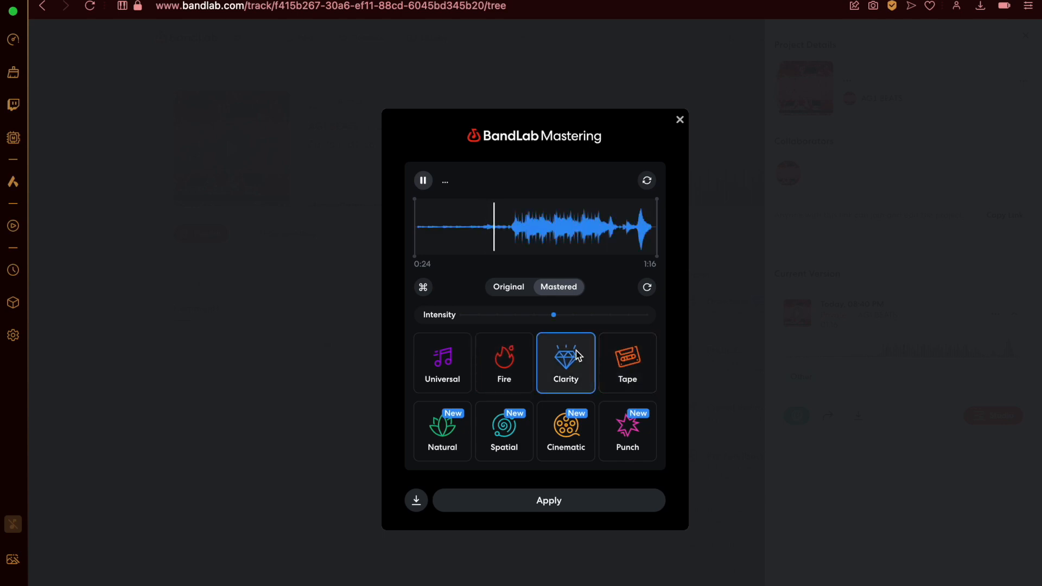
left_click(460, 365)
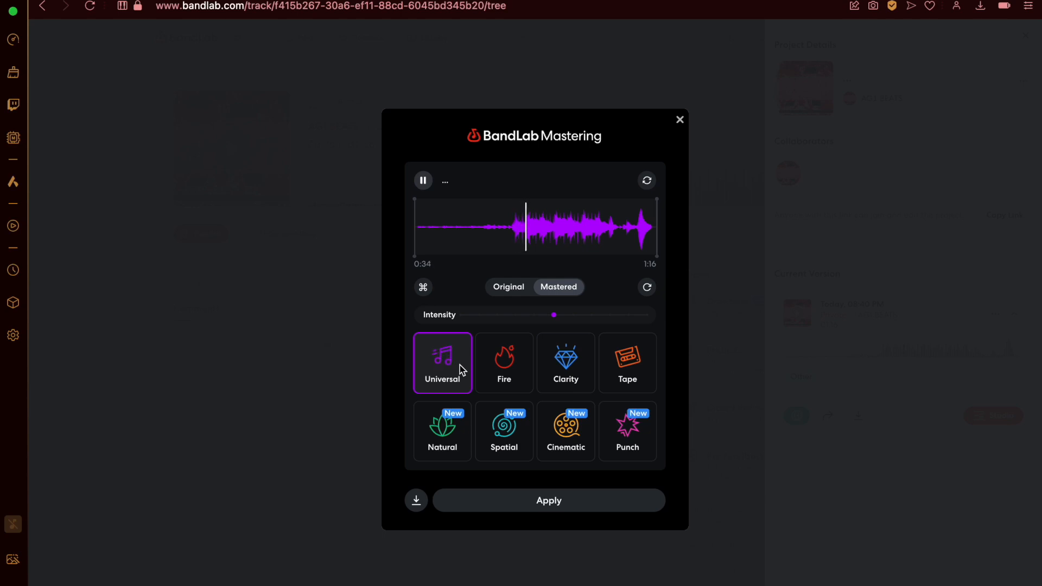
left_click(553, 356)
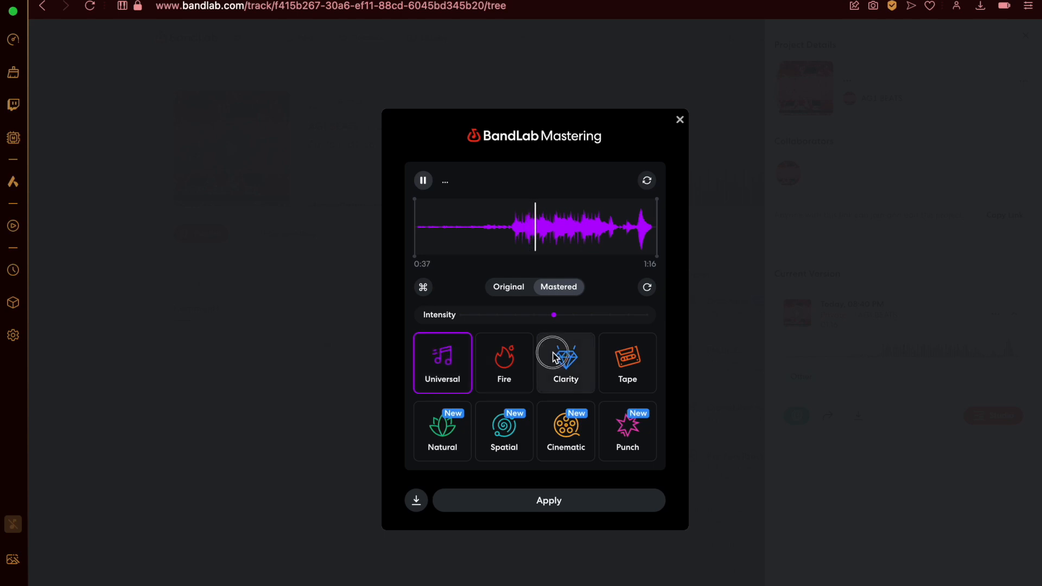
left_click(628, 388)
left_click(522, 369)
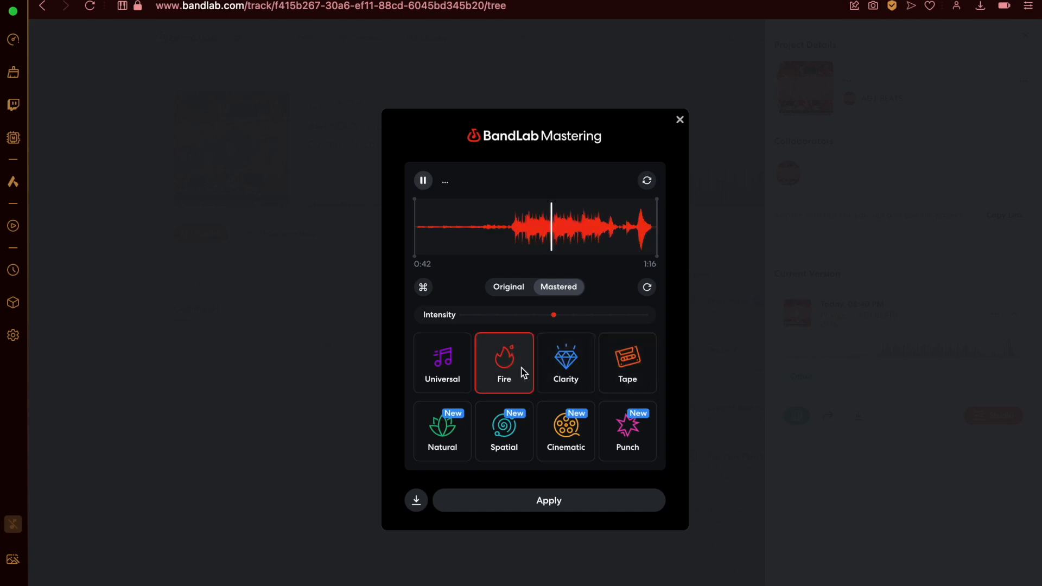
Step: Apply the Clarity mastering preset to the song and save the track settings
left_click(554, 370)
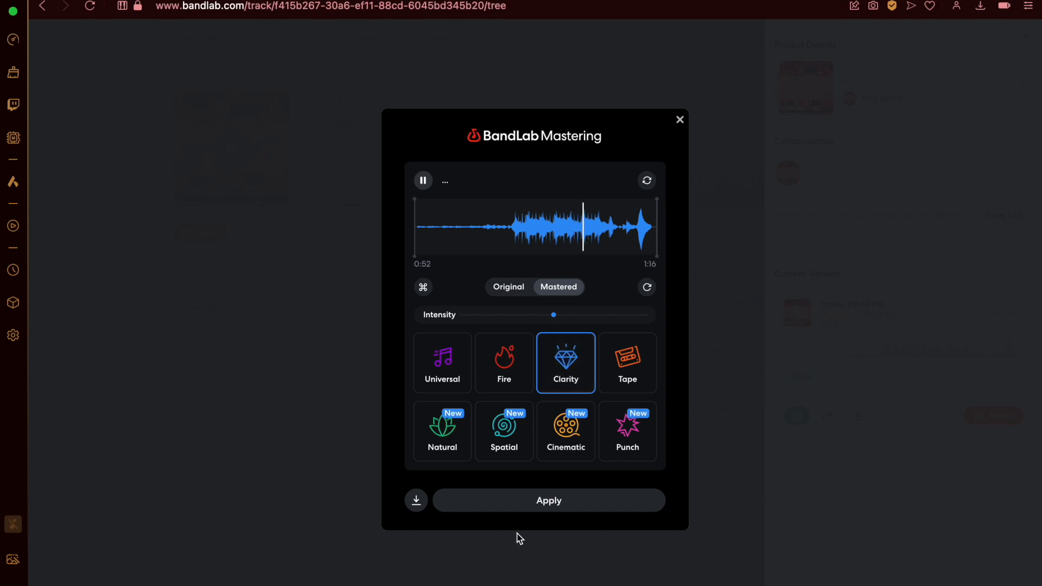
left_click(510, 501)
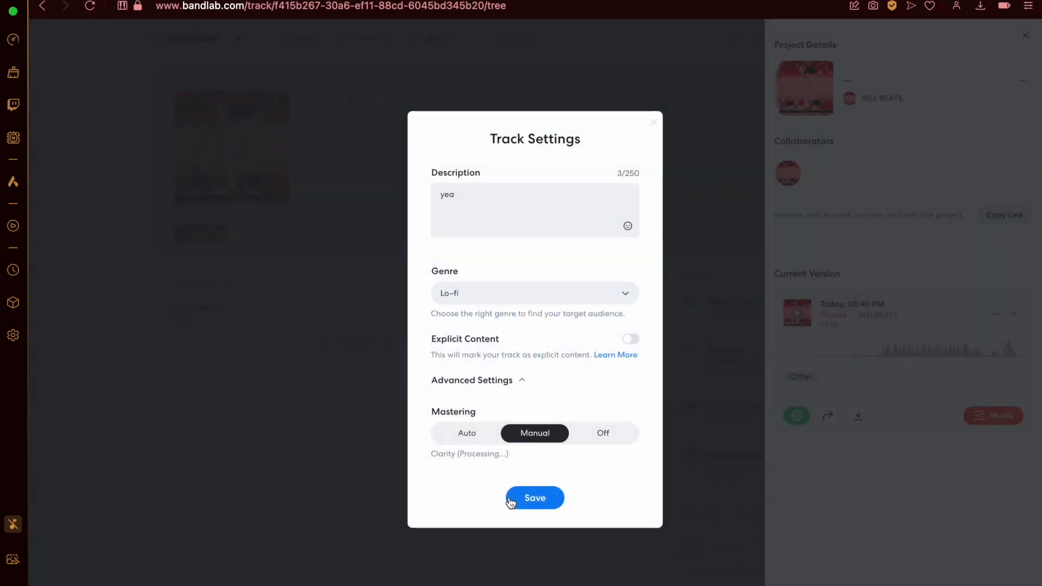
left_click(510, 500)
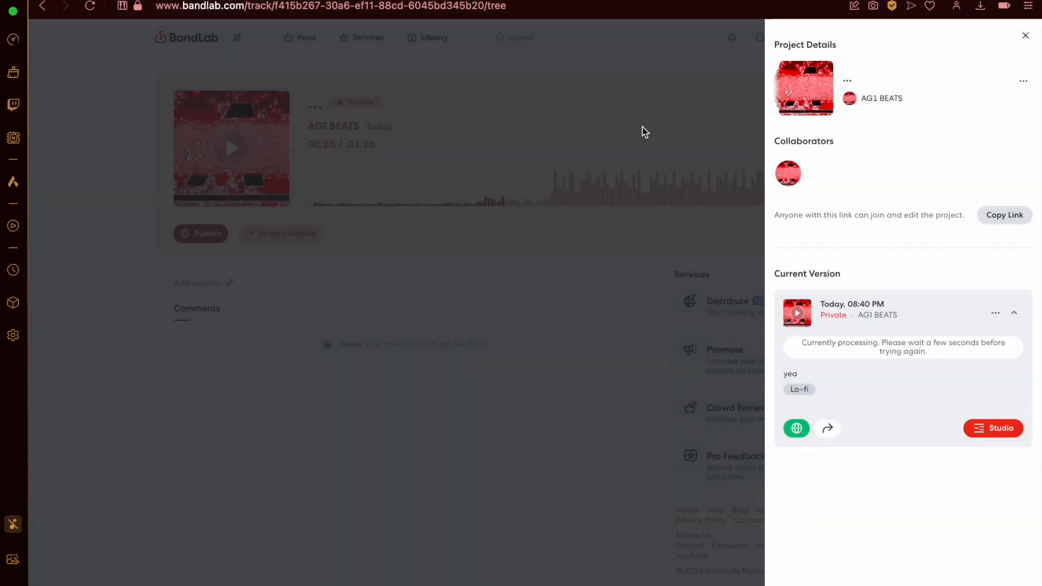
Step: Rename the project as "song" in the project settings, save the update and go to the project's page
left_click(1023, 82)
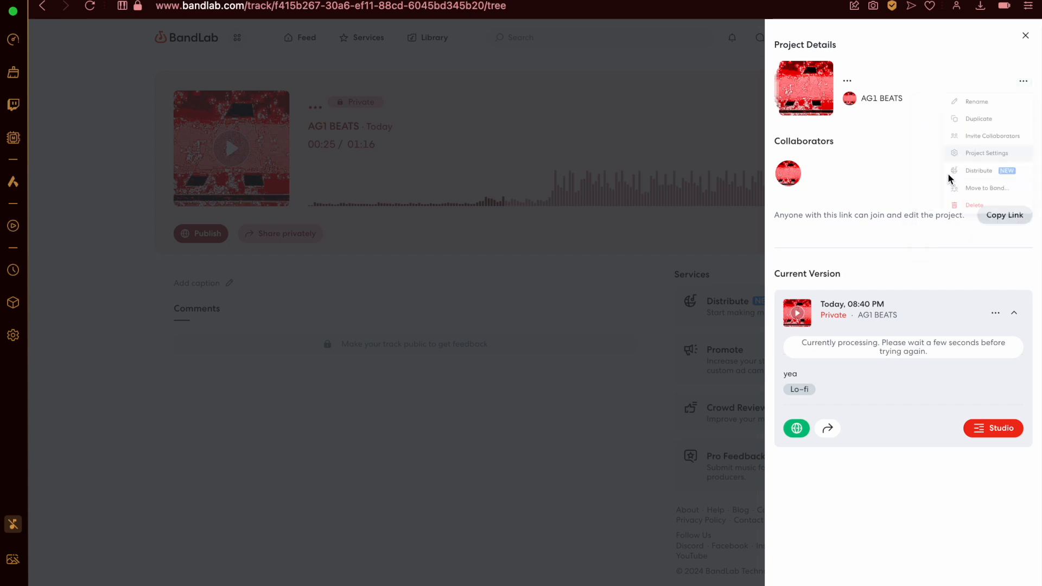
left_click(956, 175)
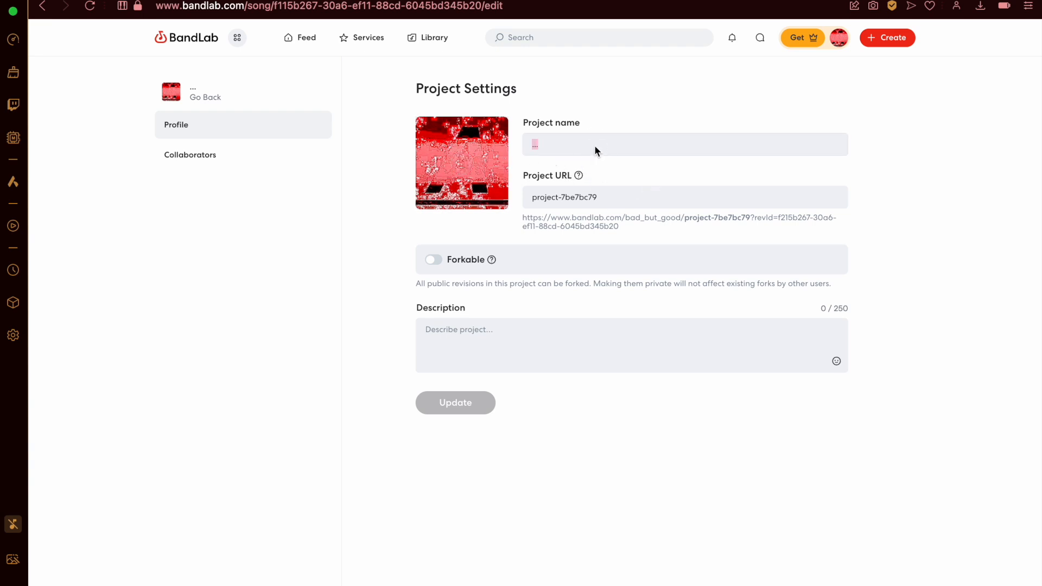
type("song")
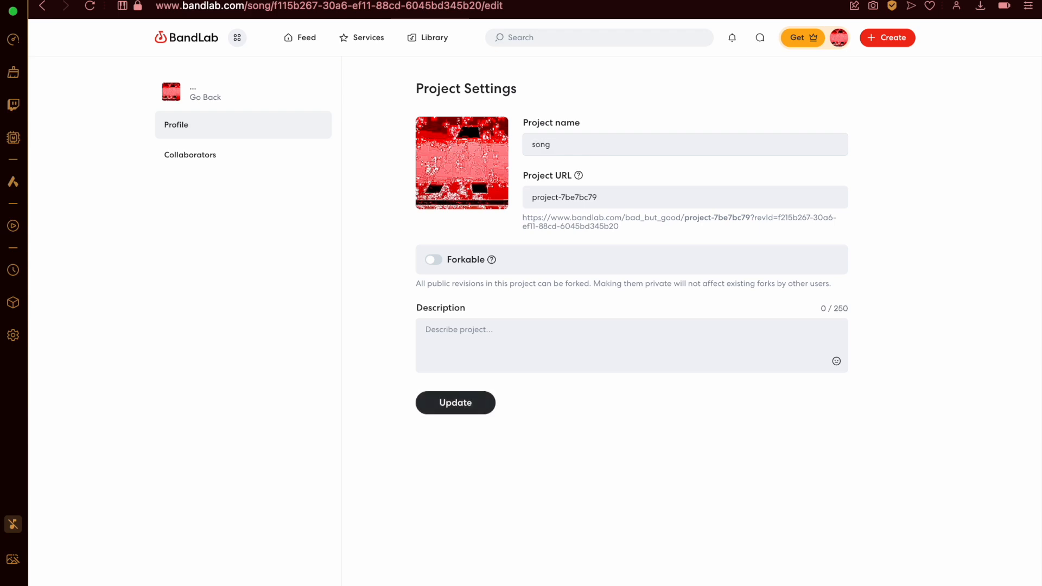
left_click(459, 408)
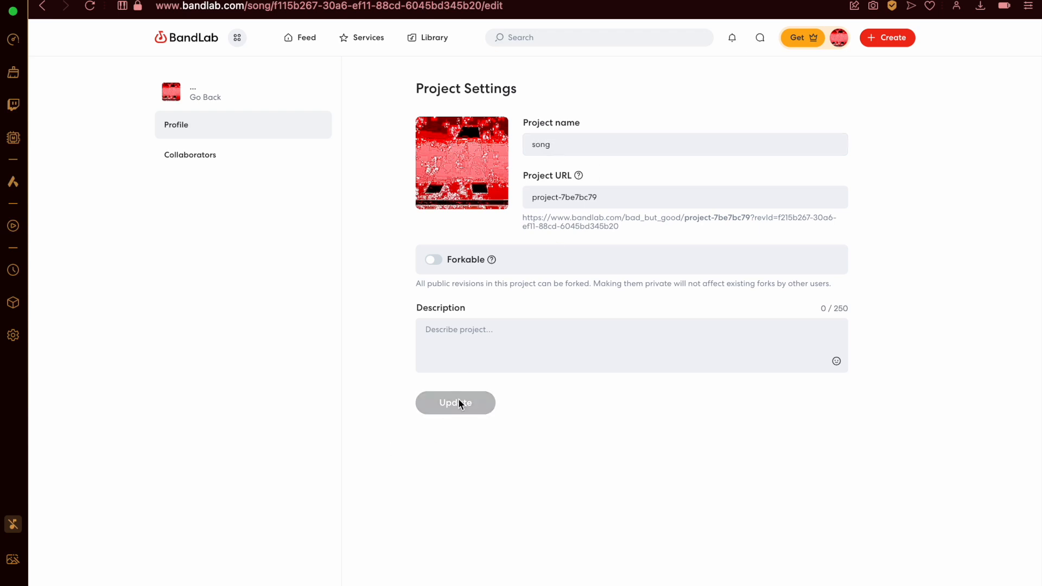
left_click(224, 555)
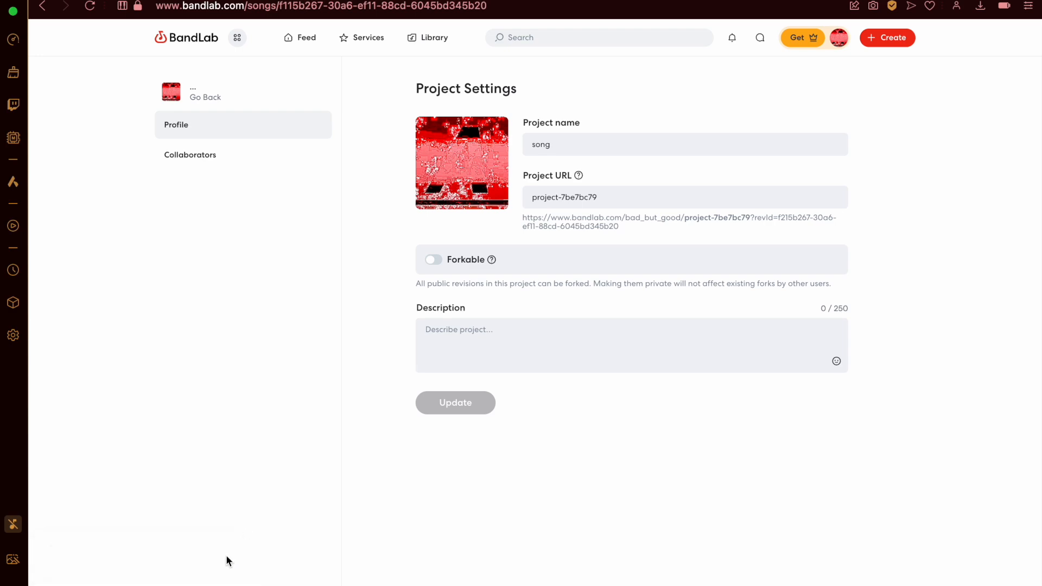